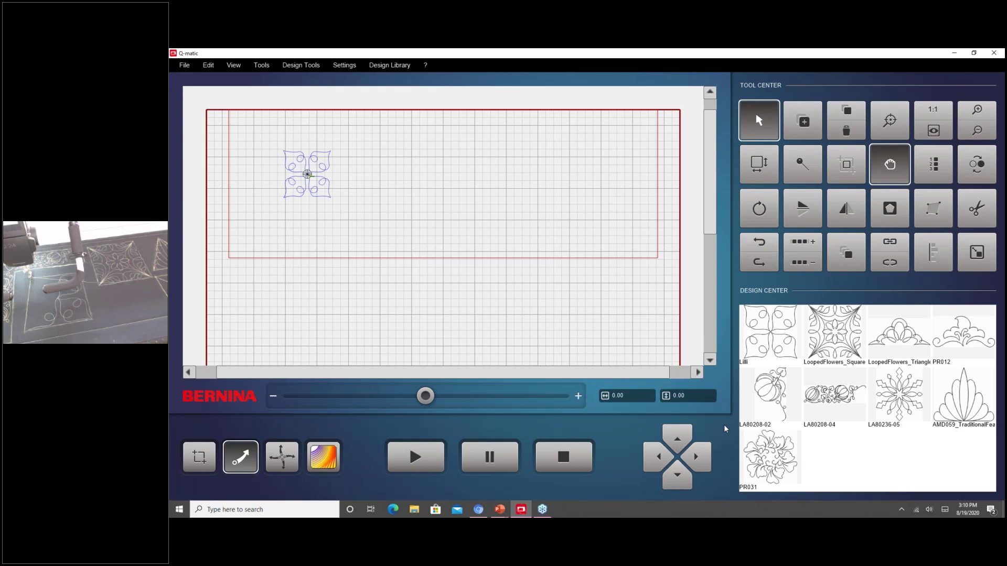
Delete the existing four-petal block design and place a fresh copy of the Lilli design beside the crosshair.
left_click(315, 188)
left_click(846, 131)
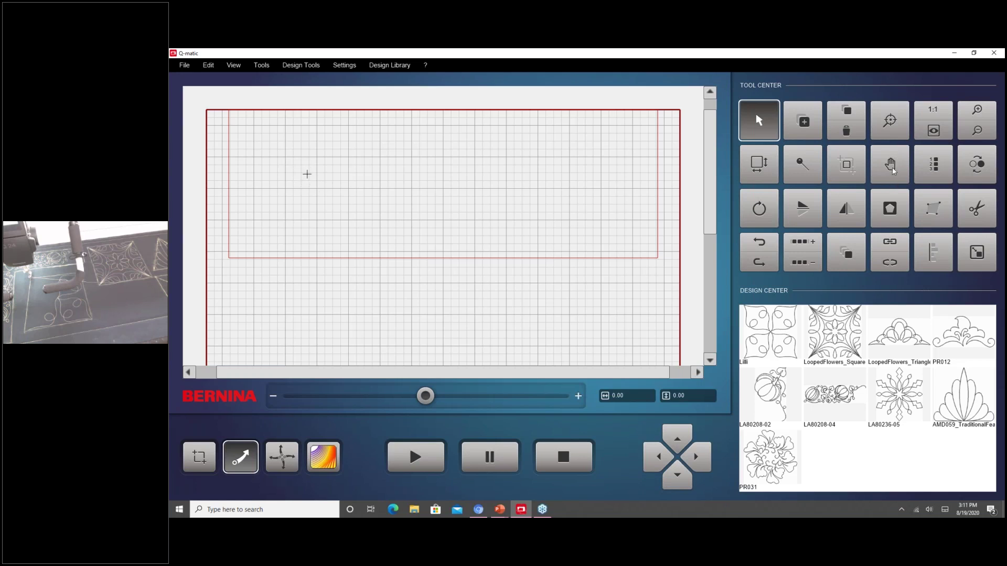
left_click(767, 337)
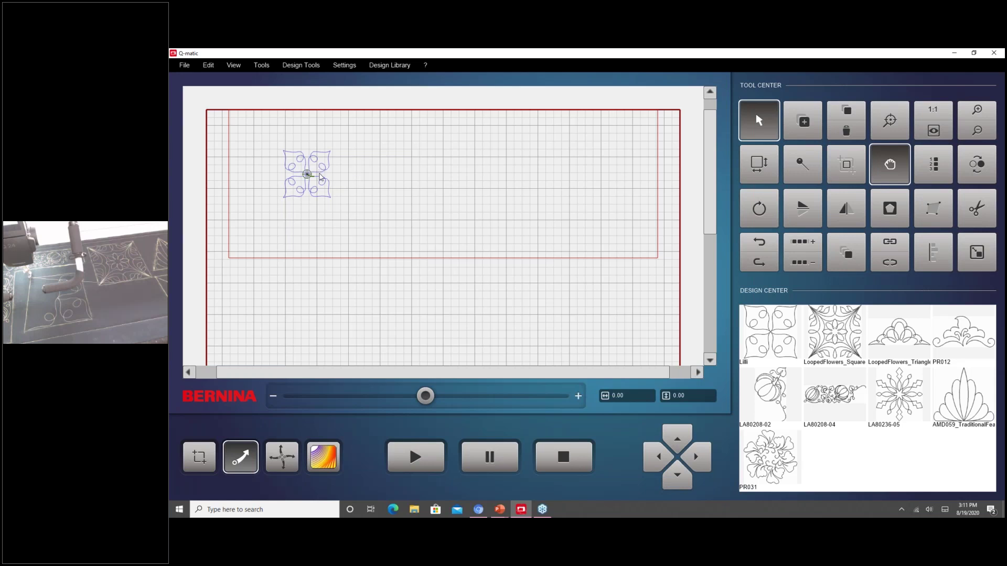
left_click(352, 173)
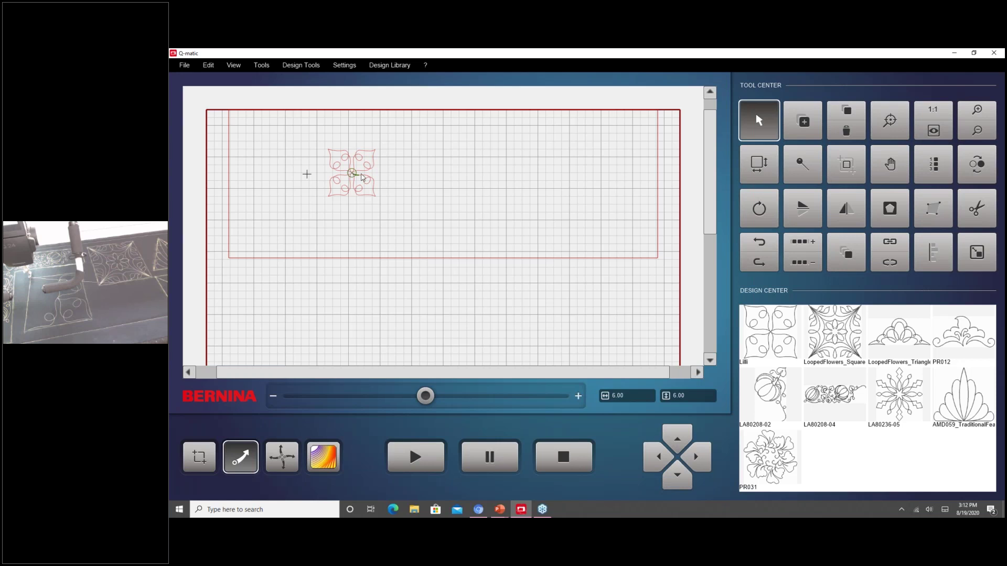
Fit the Lilli design into a four-corner Boundary set with the Sewhead using Morph to Fit, preview it, apply it and deselect the design.
left_click(929, 210)
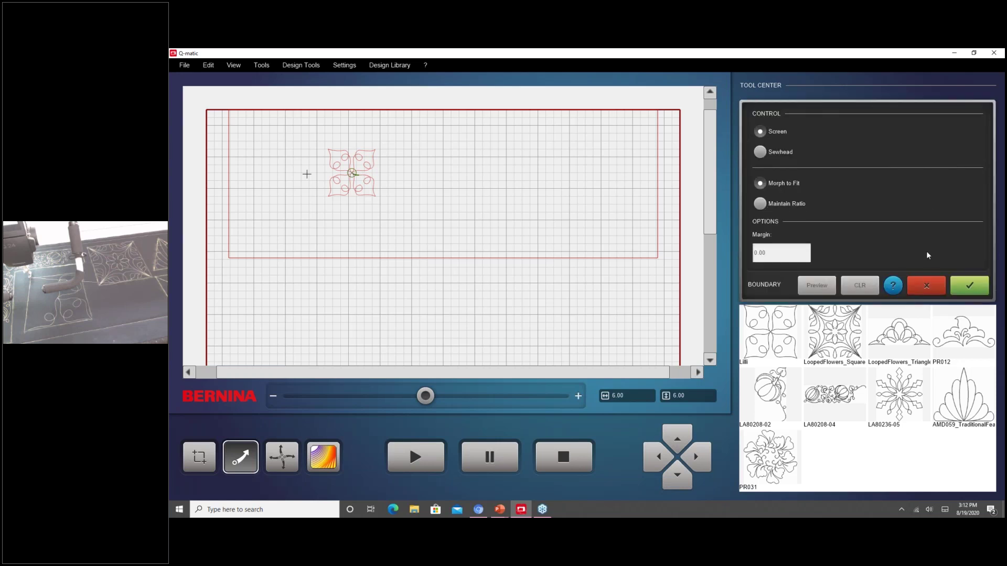
left_click(895, 290)
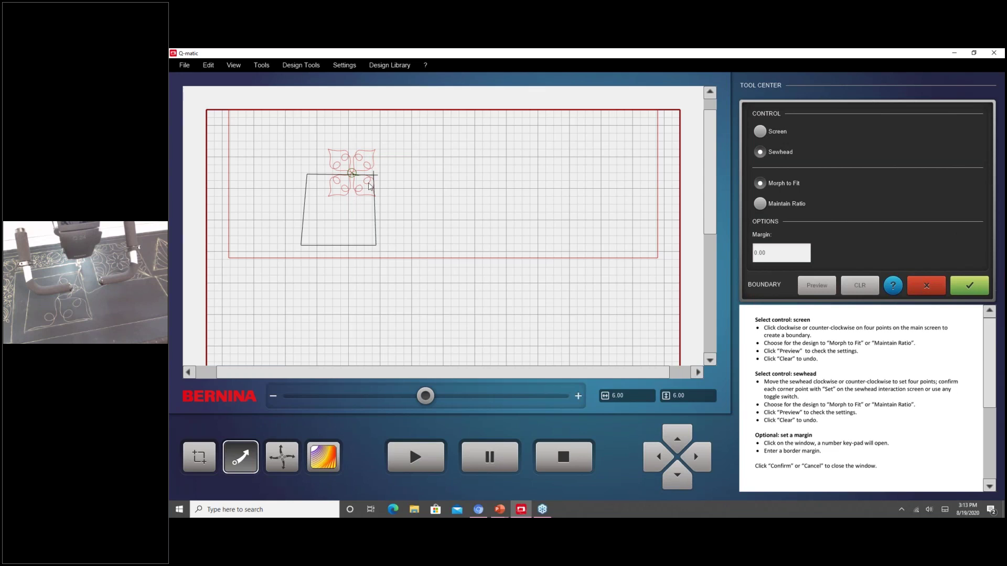
left_click(822, 290)
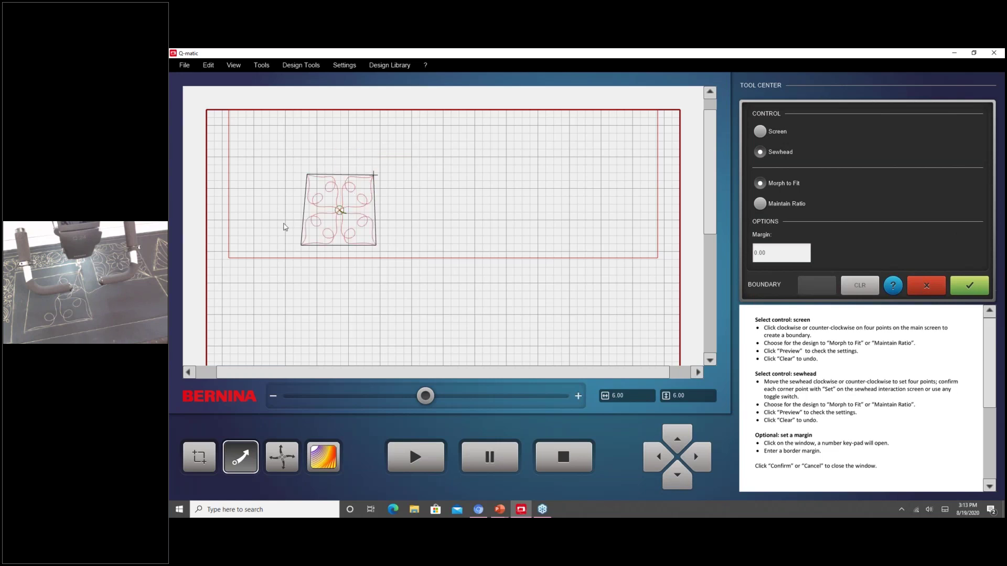
left_click(970, 288)
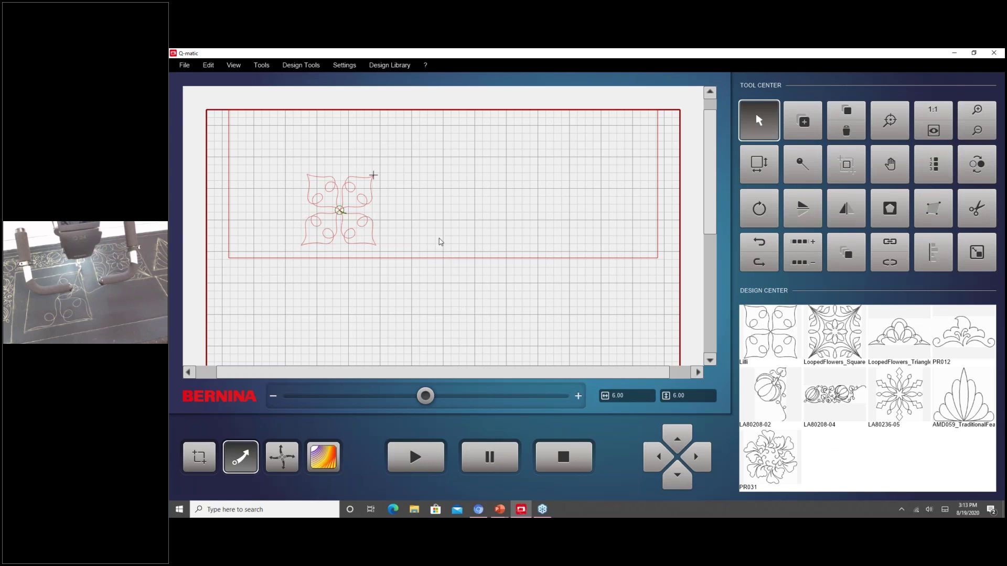
left_click(423, 226)
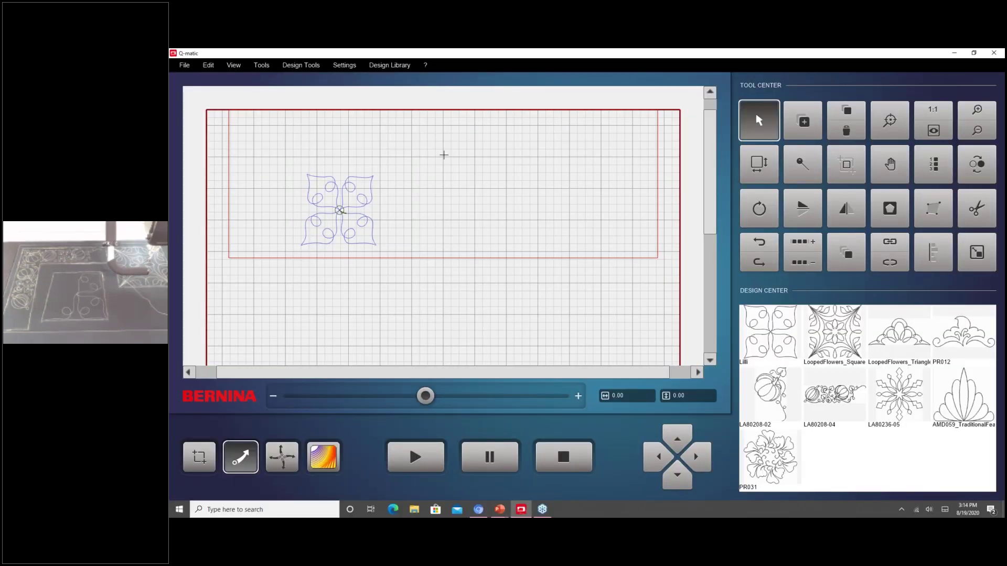
Delete the Lilli design and place the pumpkin designs LA80208-02 and LA80208-04 side by side in the sewing area.
left_click(361, 218)
left_click(858, 132)
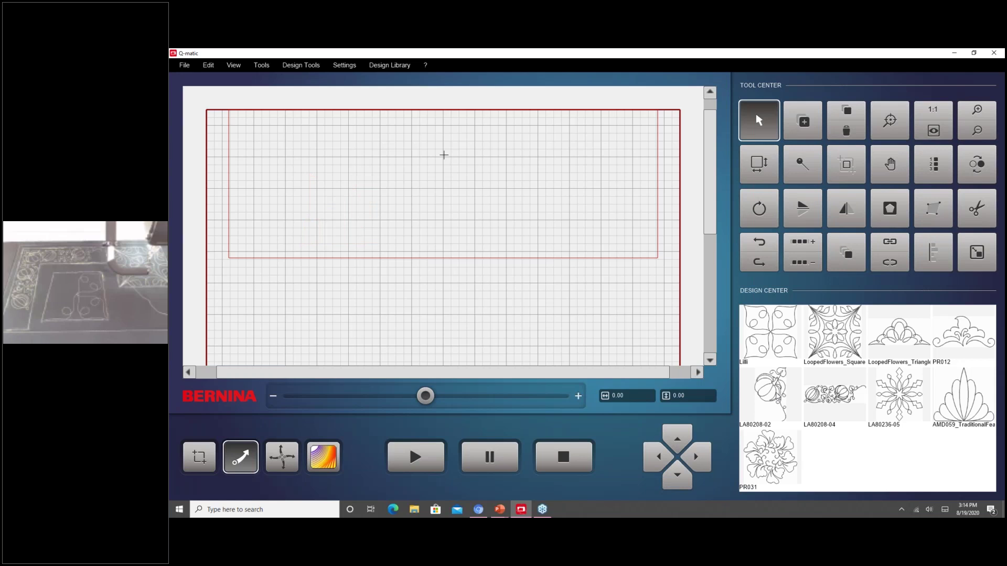
left_click_drag(773, 394, 387, 177)
left_click(444, 154)
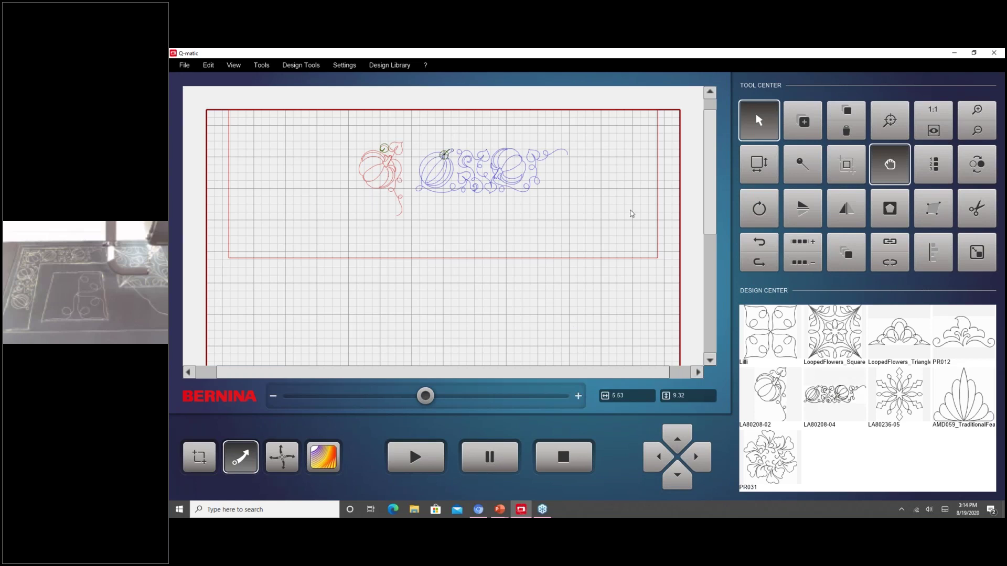
Rotate the single-pumpkin corner design LA80208-02 by 90° counterclockwise in 45° increments.
left_click(765, 215)
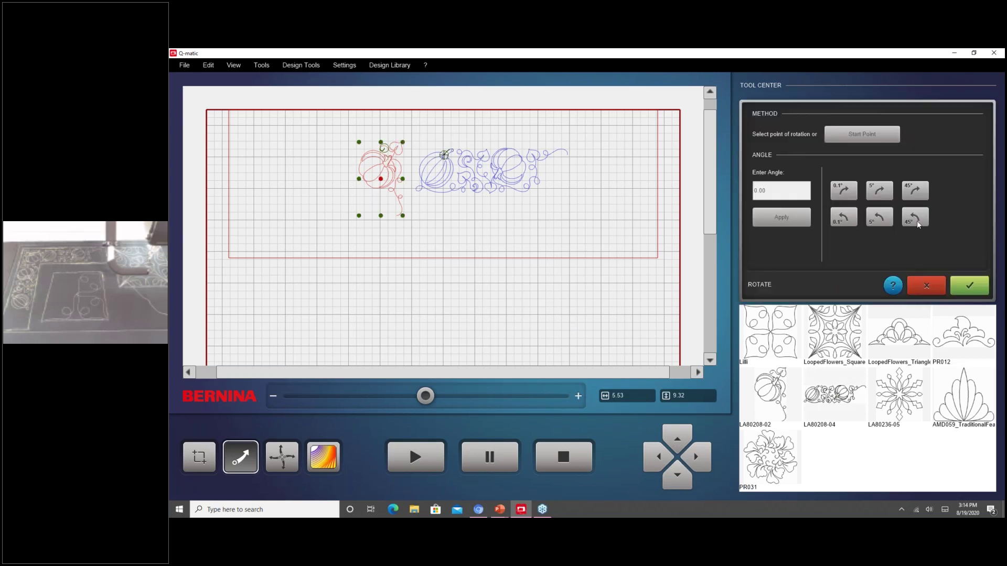
left_click(915, 219)
left_click(915, 219)
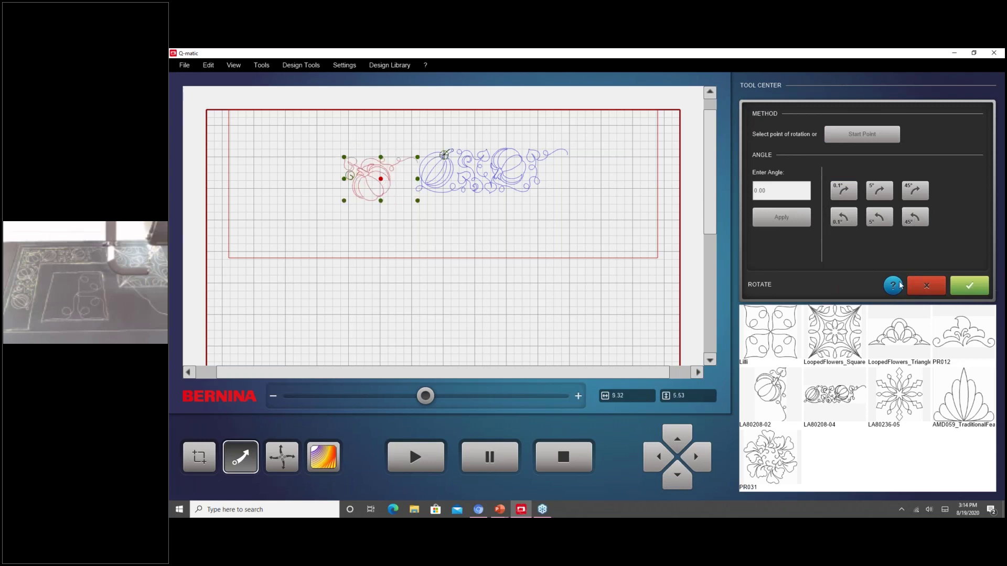
left_click(970, 286)
Move the LA80208-04 pumpkin border slightly down and place a duplicate of it below the original.
left_click(499, 189)
left_click_drag(500, 189, 497, 205)
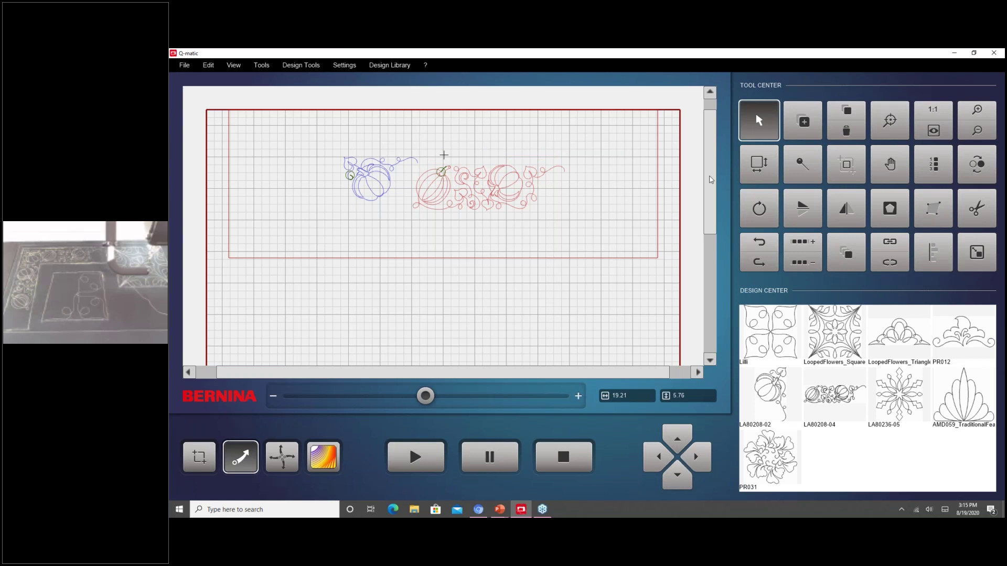
left_click(850, 111)
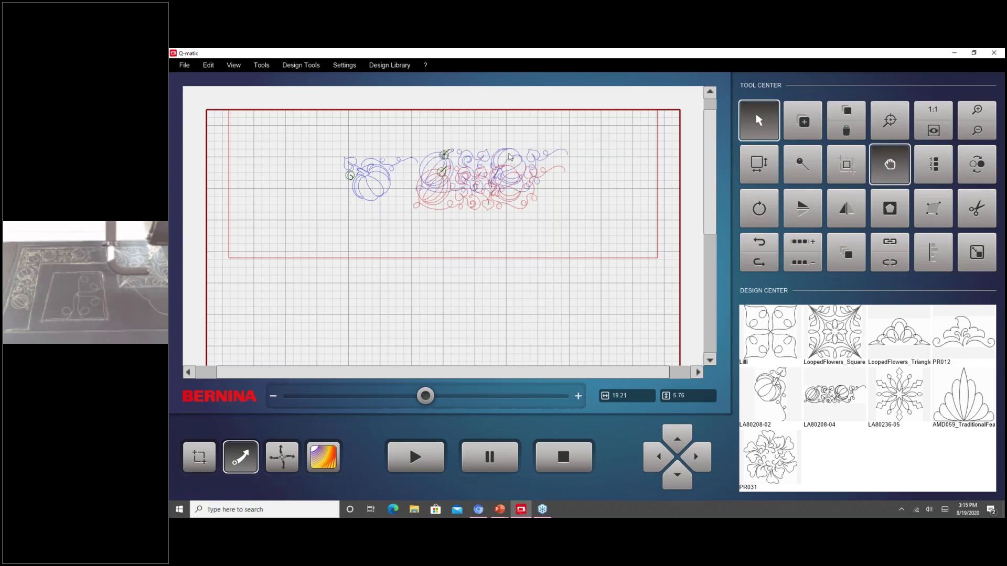
left_click_drag(508, 174, 442, 244)
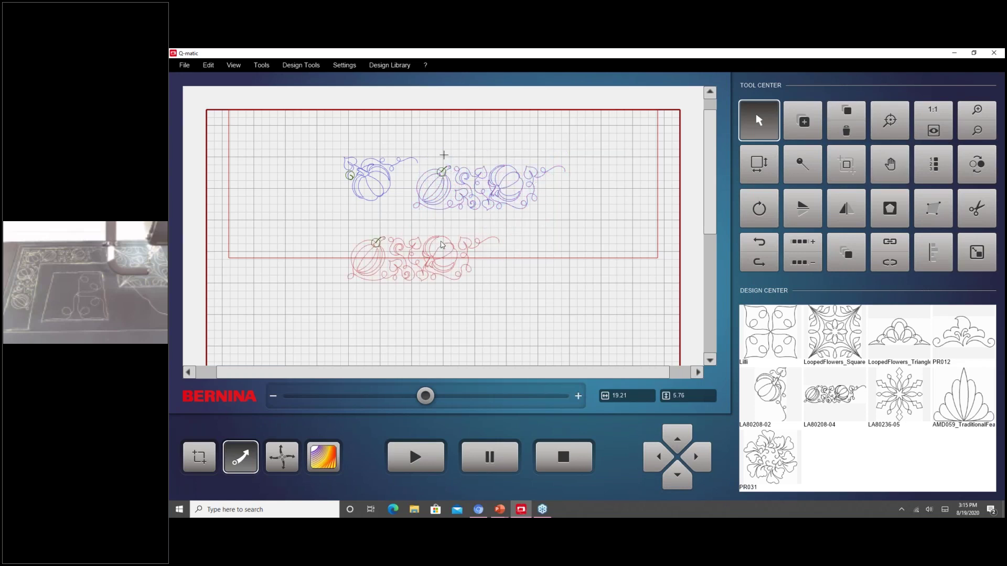
Rotate the duplicated pumpkin border 90° counterclockwise, and shift the corner motif and horizontal border upward so they line up above it.
left_click(776, 222)
left_click(914, 216)
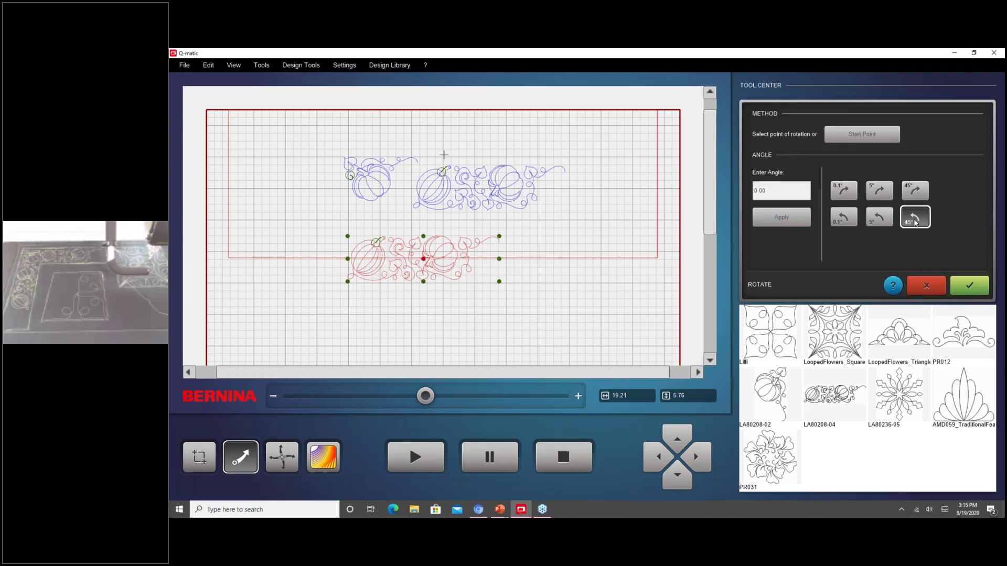
left_click(950, 287)
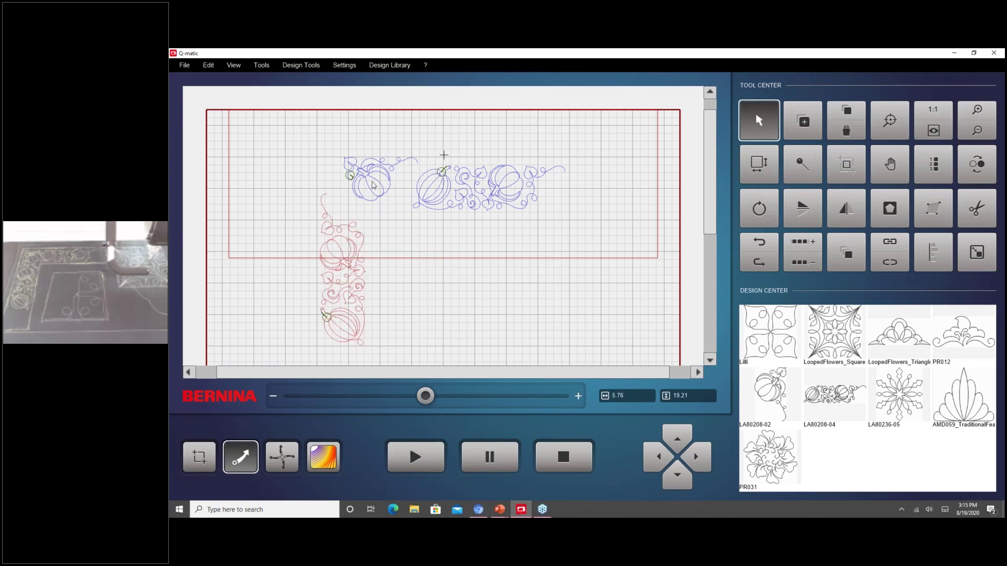
left_click_drag(357, 161, 338, 137)
left_click_drag(478, 175, 475, 140)
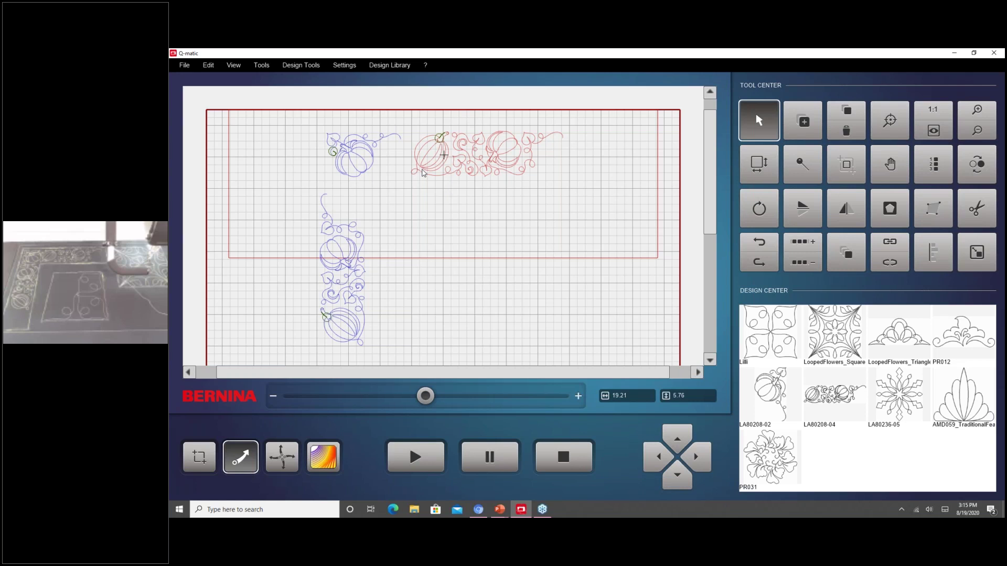
Attach the vertical border, corner pumpkin and horizontal border in that order, and move the joined L-shaped design toward the sewing area's upper-left corner.
left_click(344, 264)
left_click(900, 247)
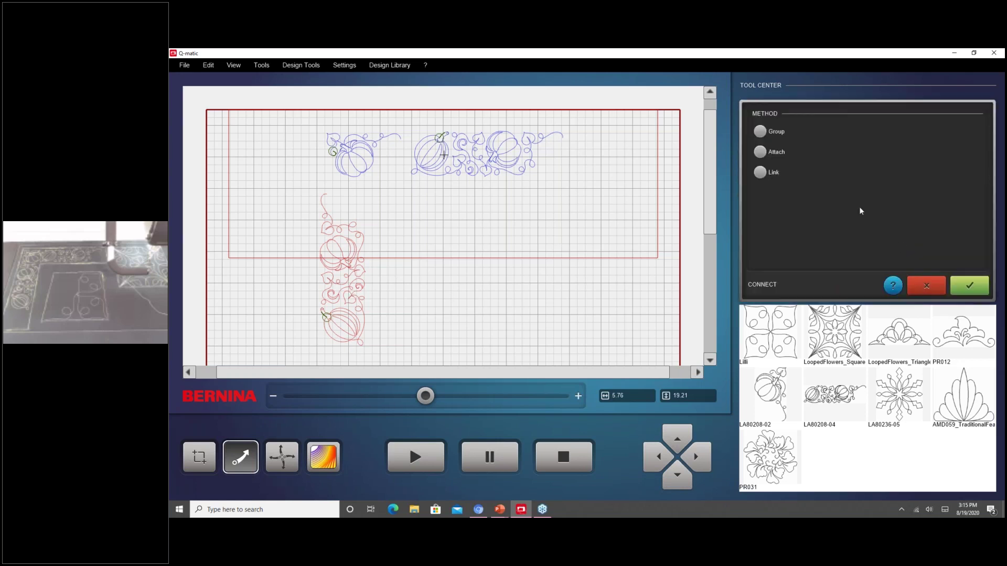
left_click(763, 153)
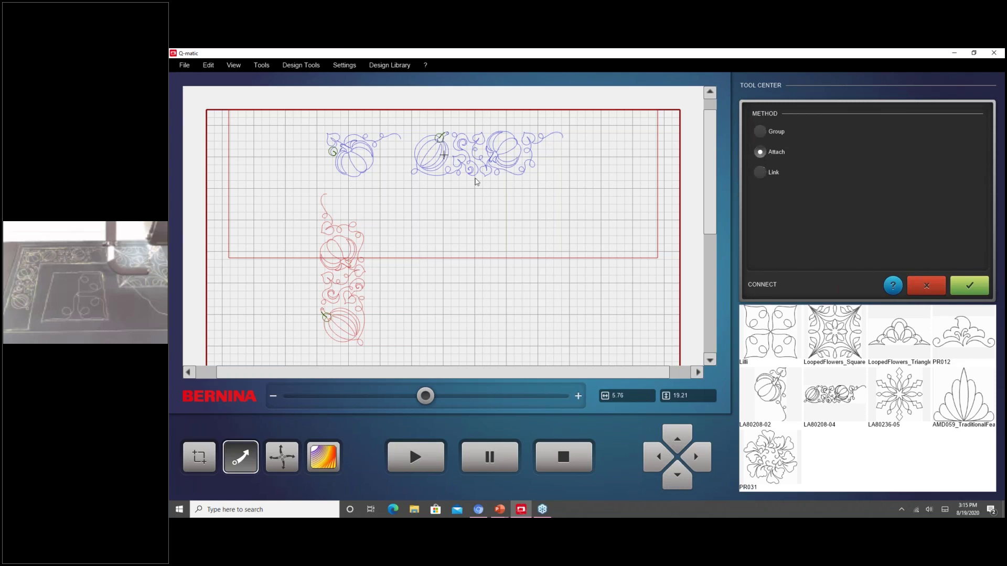
left_click(354, 166)
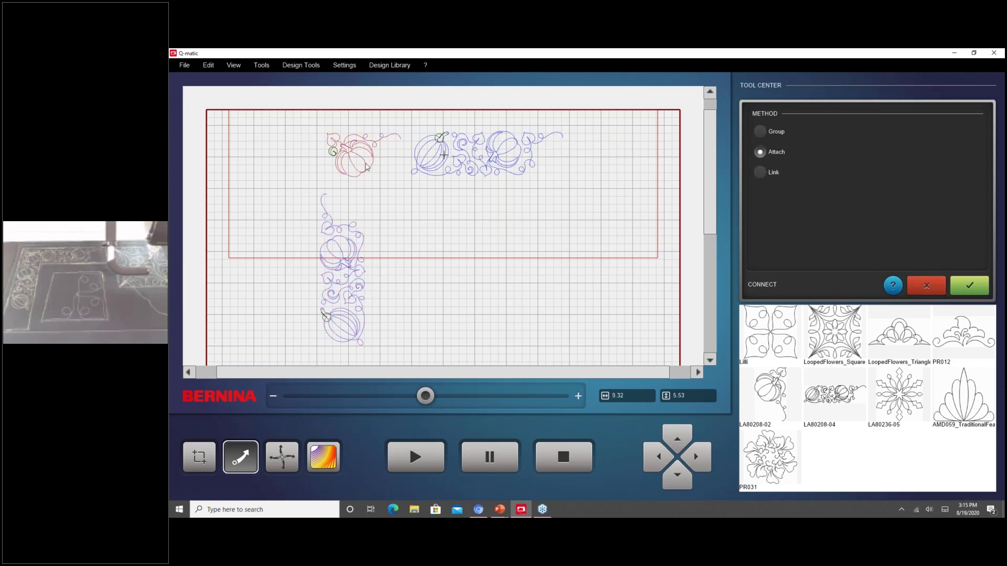
left_click(441, 169)
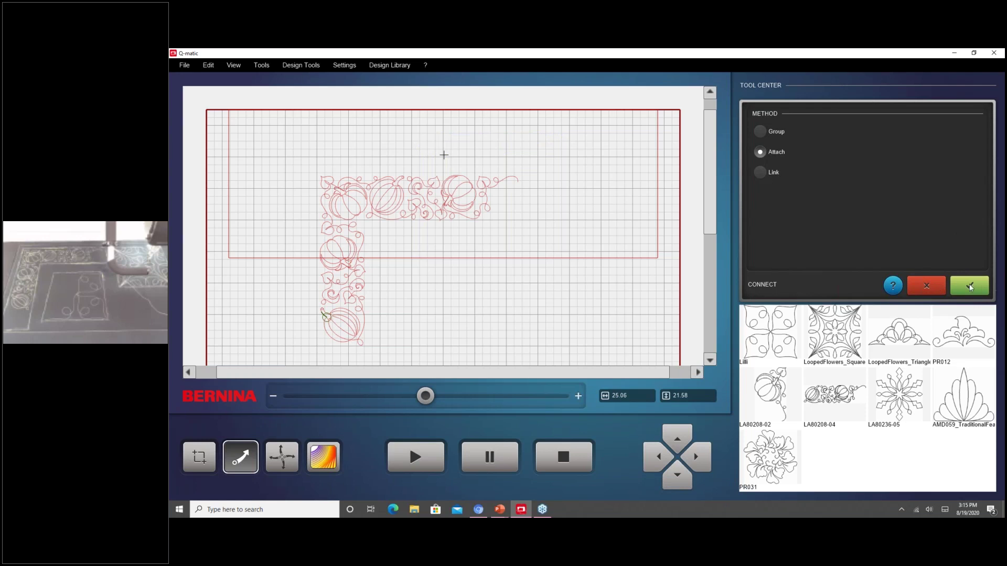
left_click(969, 284)
left_click_drag(411, 205, 394, 165)
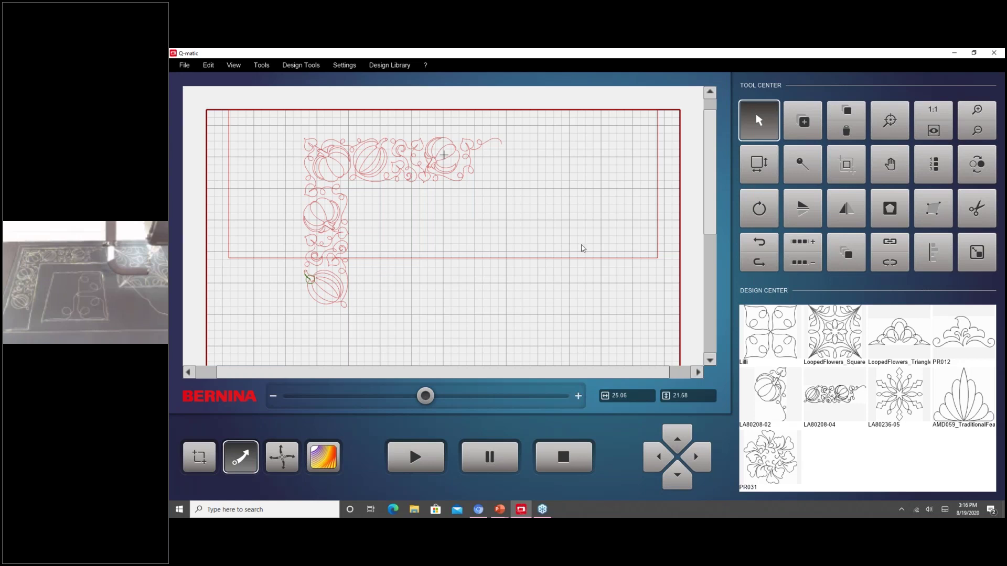
Connect the three outer markers into an L-shaped guide line for the border's outer edge.
left_click(804, 166)
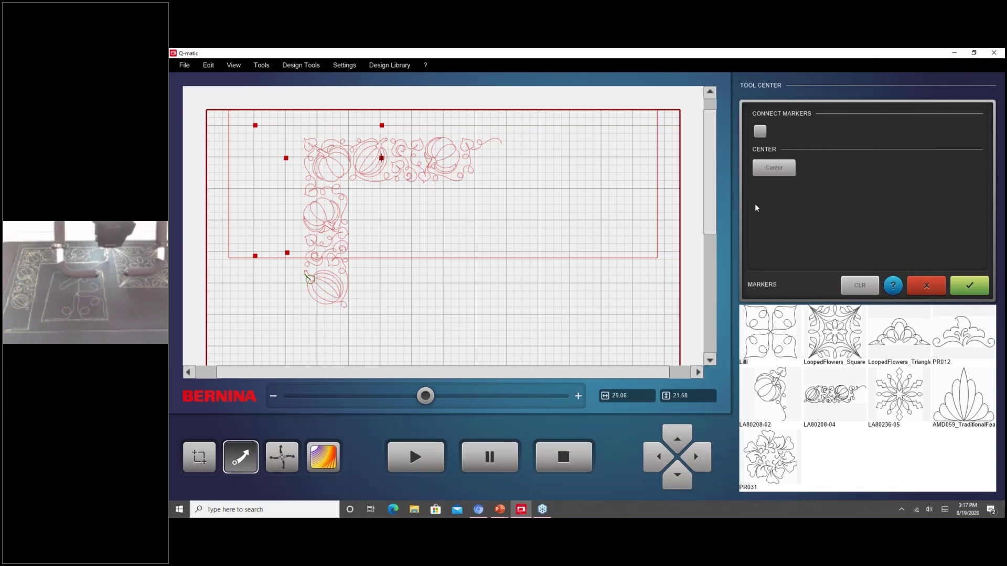
left_click(761, 132)
left_click(255, 126)
left_click(256, 257)
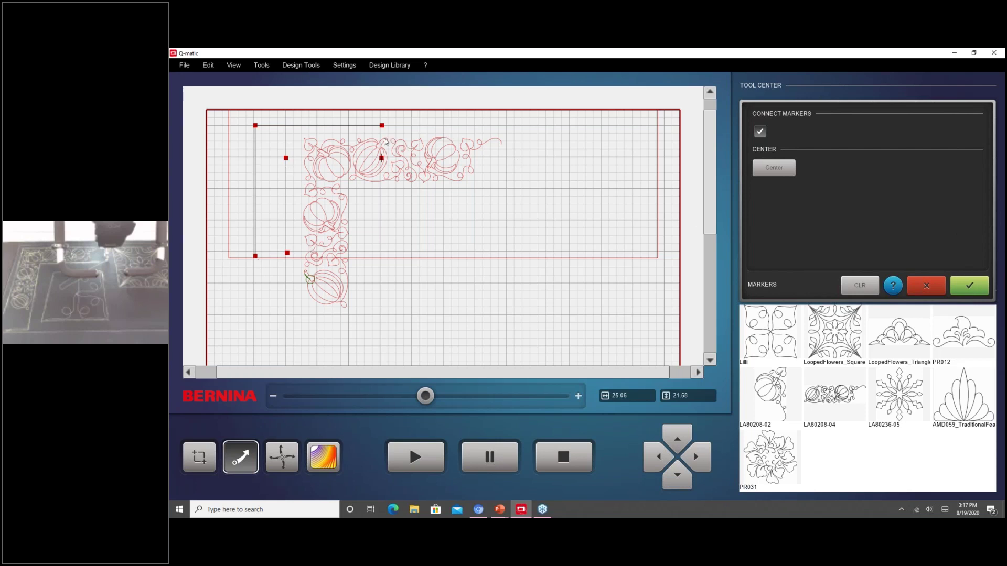
left_click(970, 287)
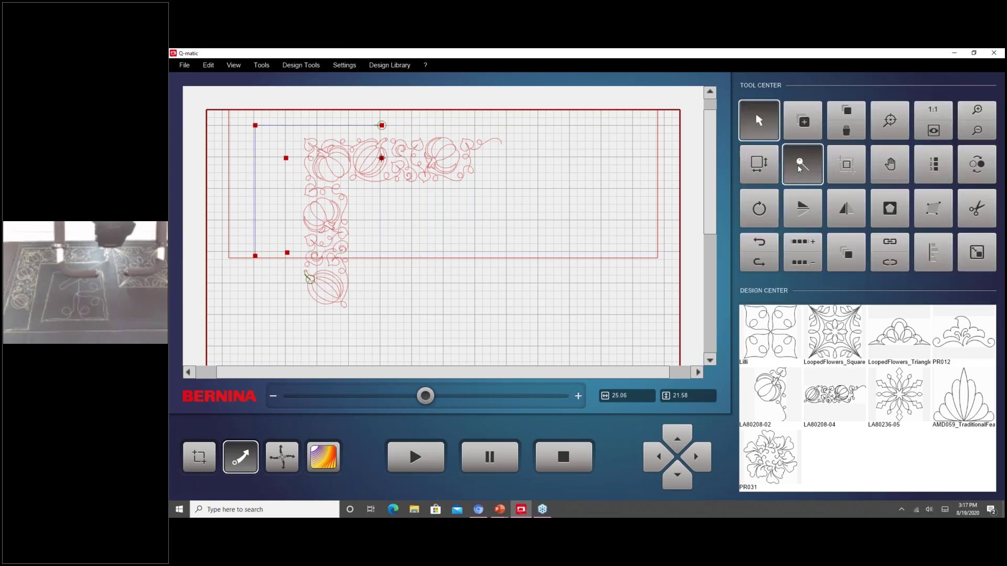
Connect the three inner markers into a second L-shaped guide line for the border's inner edge.
left_click(801, 166)
left_click(760, 132)
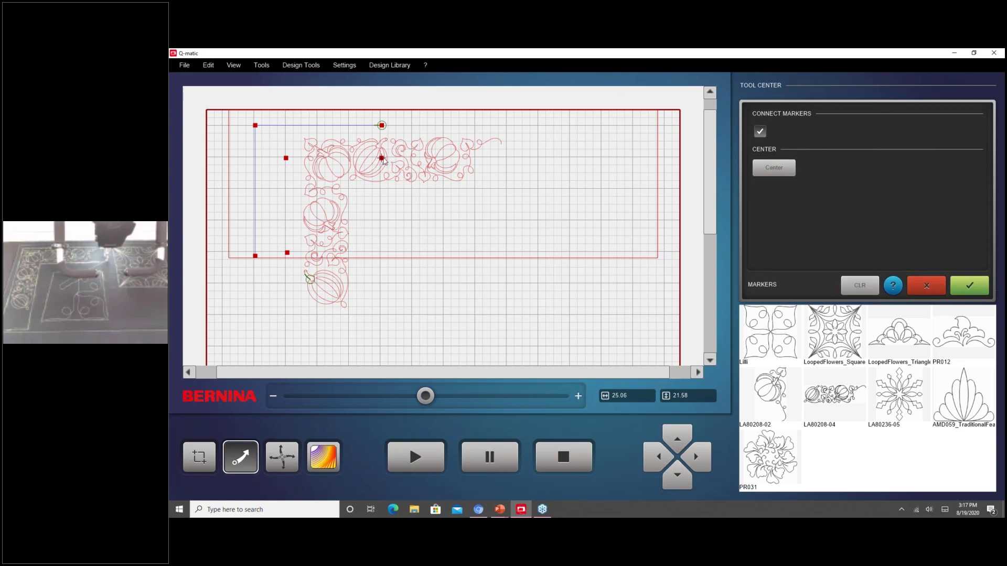
left_click(285, 158)
left_click(287, 252)
left_click(968, 290)
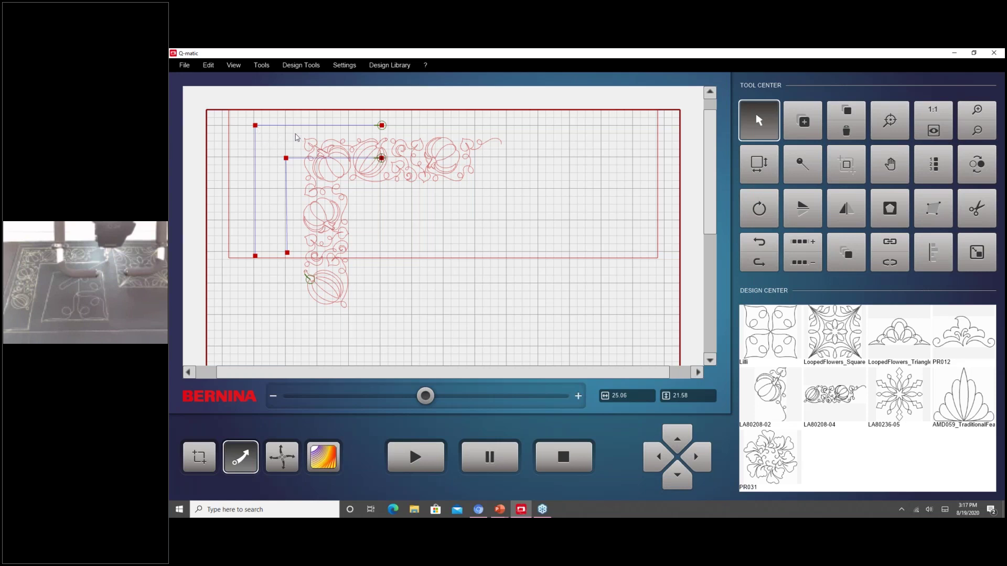
Align the L-shaped pumpkin border with the outer marker corner and shrink it proportionally to about 15.38 by 13.24 to fit the guide lines.
left_click_drag(338, 233, 292, 222)
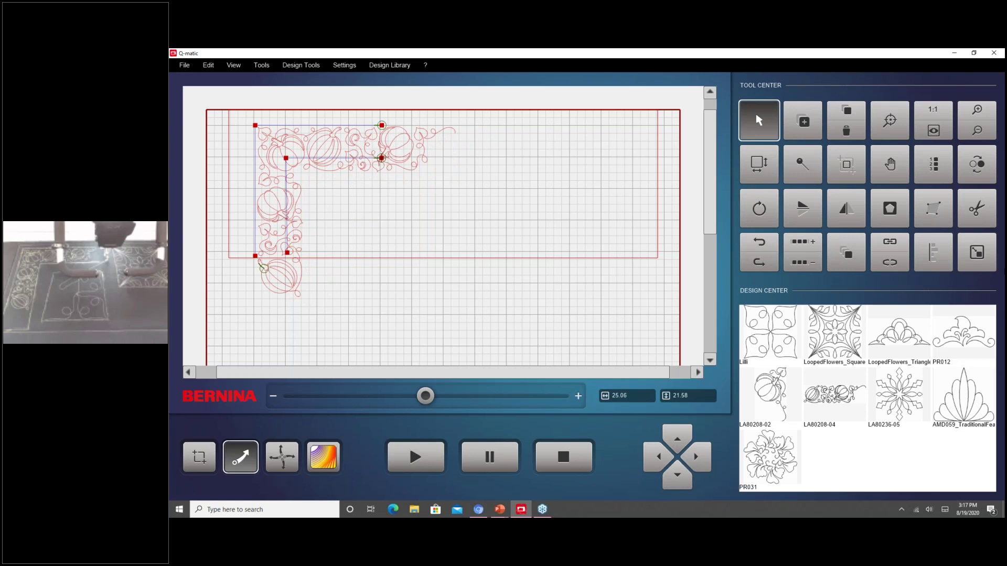
left_click(975, 252)
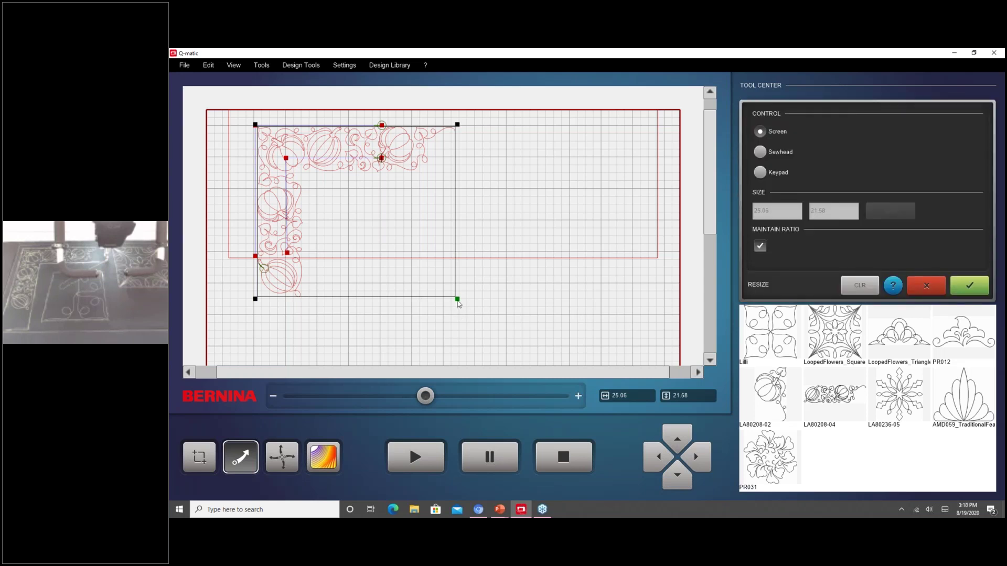
left_click_drag(458, 300, 378, 254)
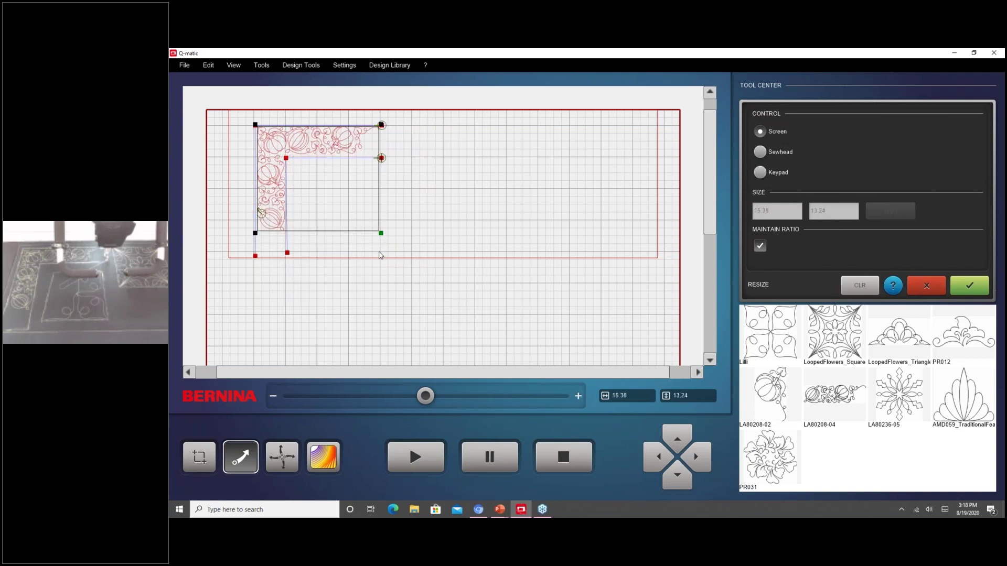
left_click(963, 292)
left_click(684, 478)
left_click(684, 478)
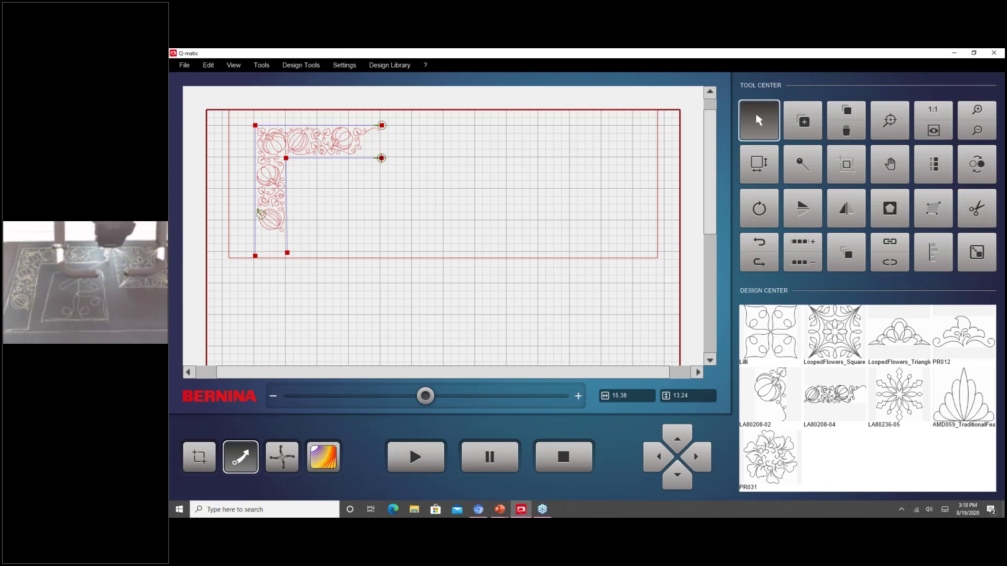
Place the AMD059 traditional feather design in the open area to the right of the pumpkin border.
left_click(955, 409)
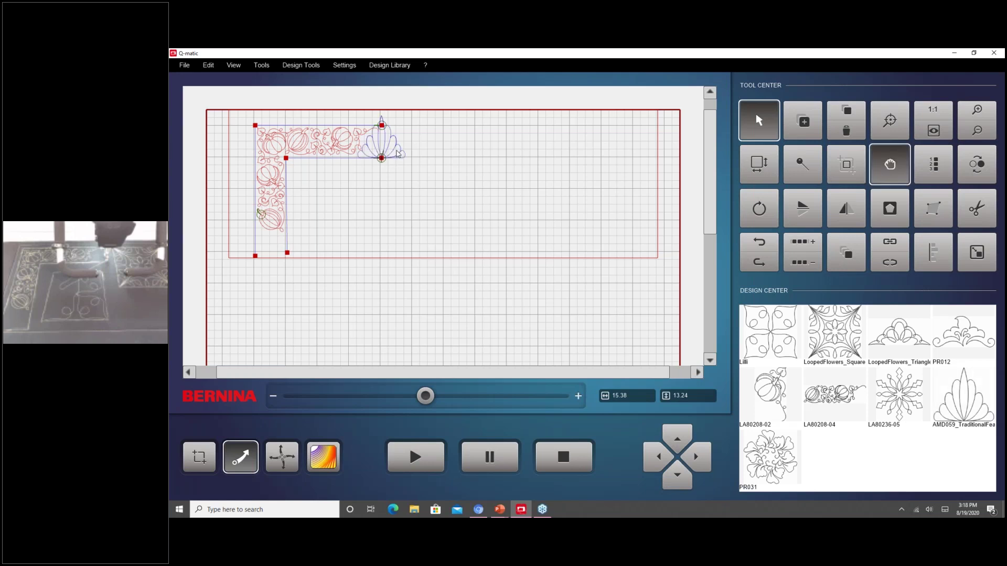
left_click(476, 178)
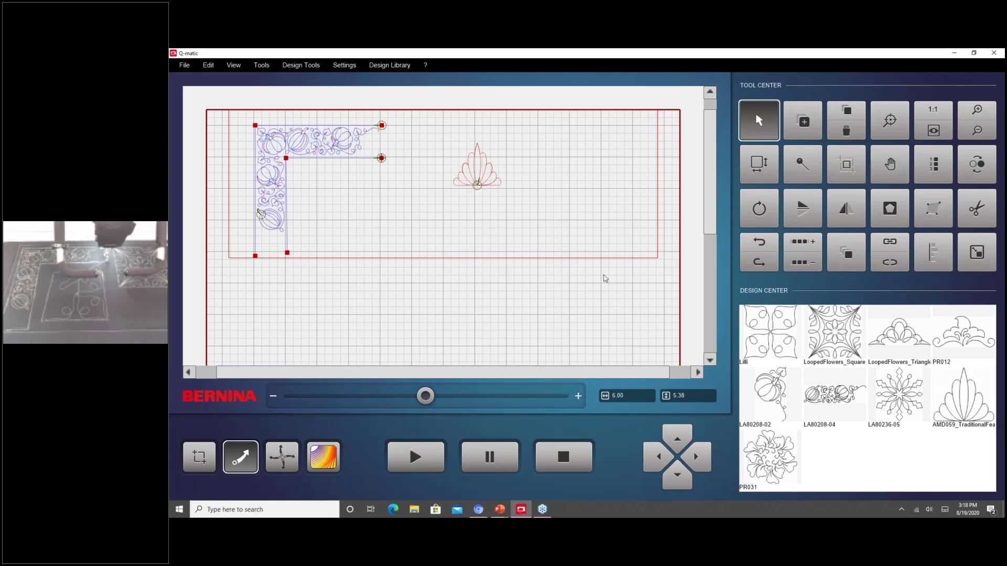
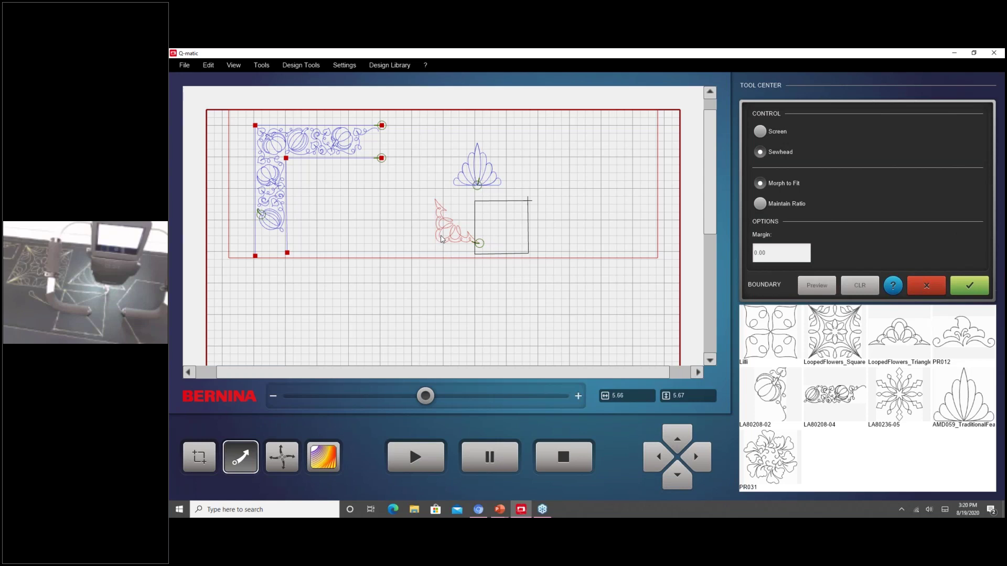
Morph the corner design to fit the square boundary below the feather motif.
left_click(816, 284)
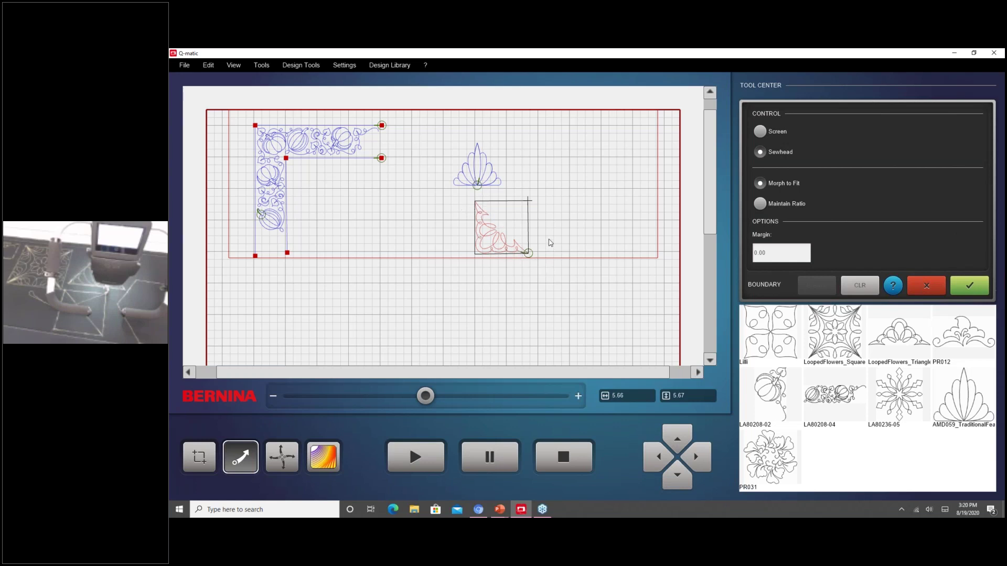
left_click(966, 282)
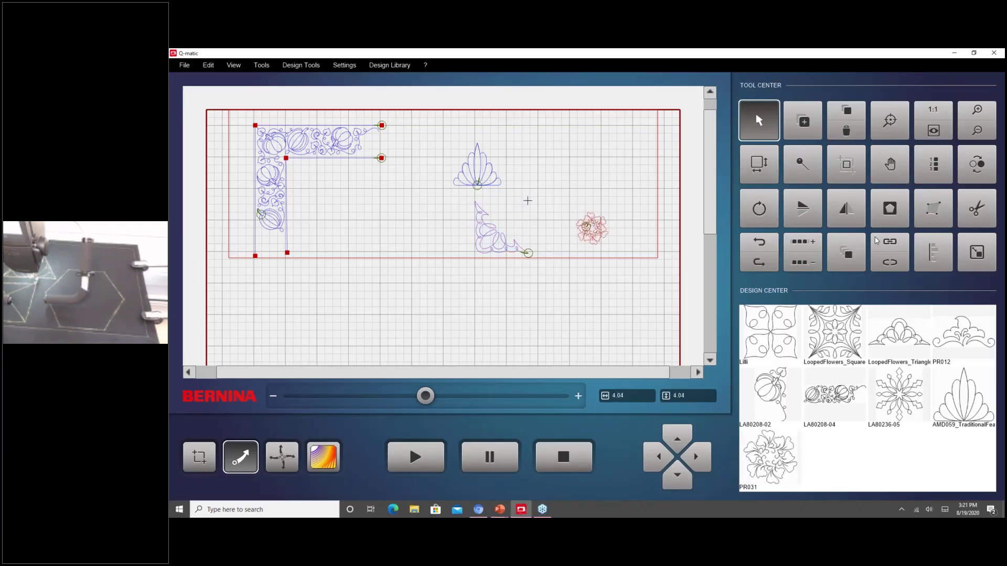
Rotate the PR031 flower counterclockwise in 5° increments, fine-tuning it clockwise in 0.1° increments.
left_click(889, 121)
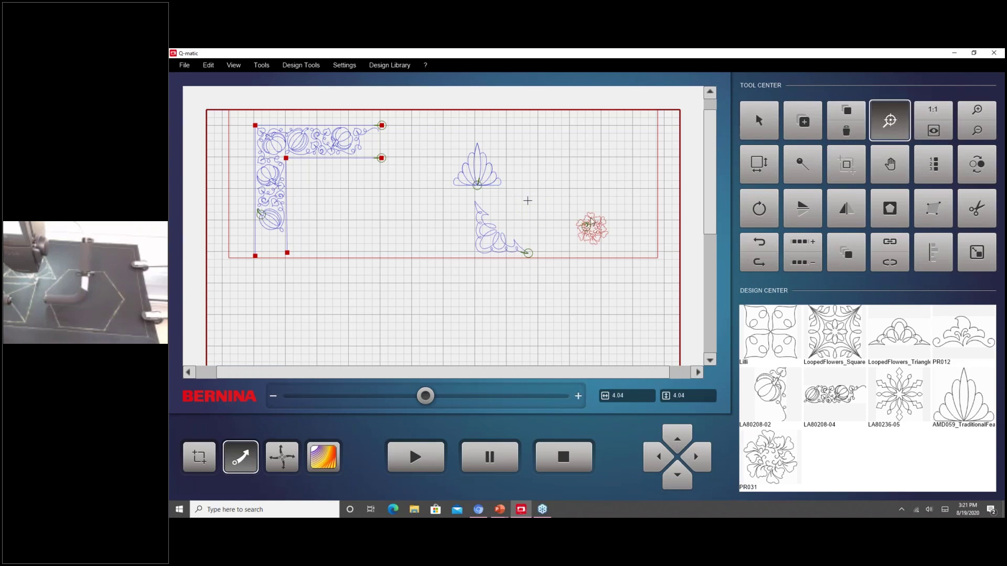
left_click(594, 227)
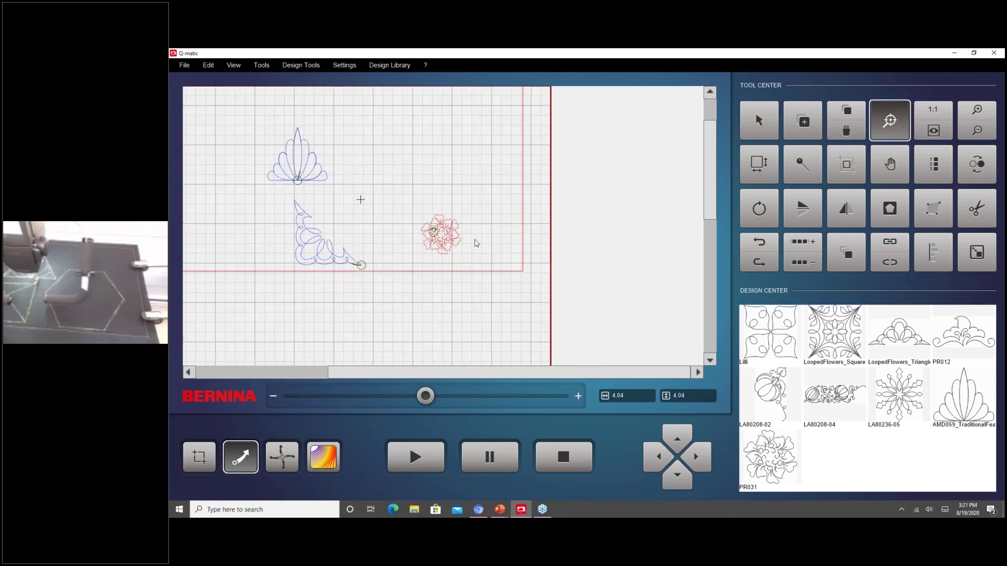
left_click(476, 243)
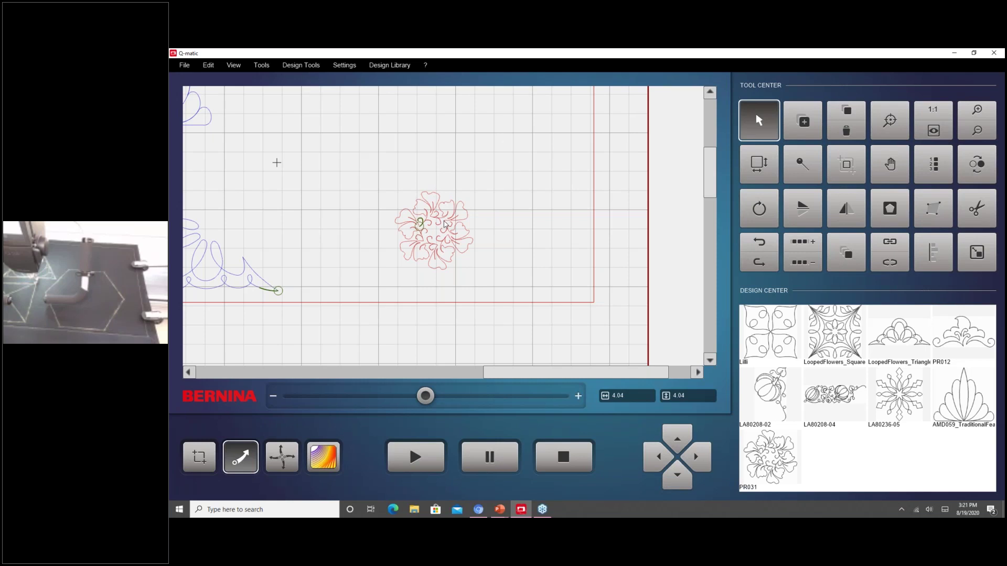
left_click(759, 212)
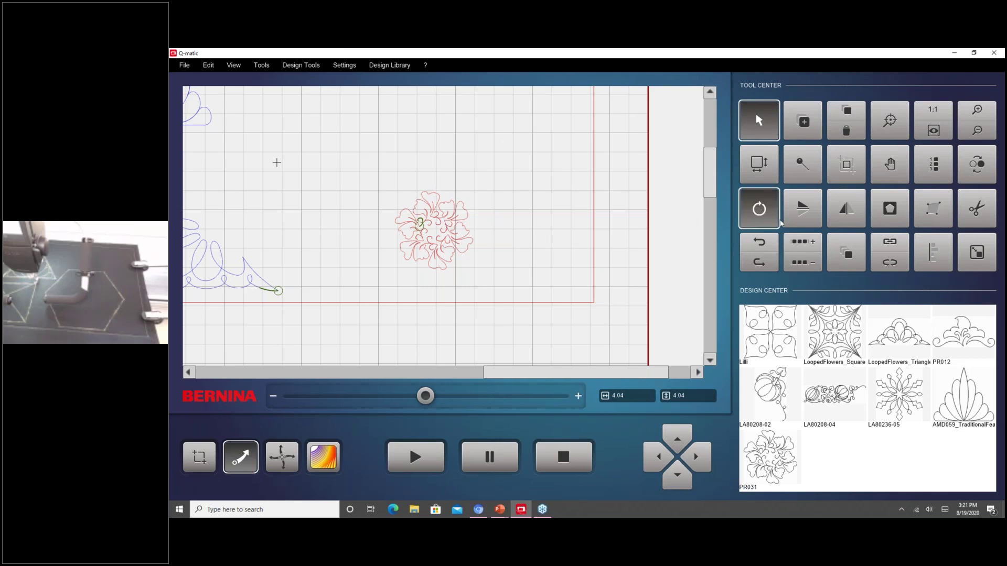
left_click(879, 217)
left_click(879, 218)
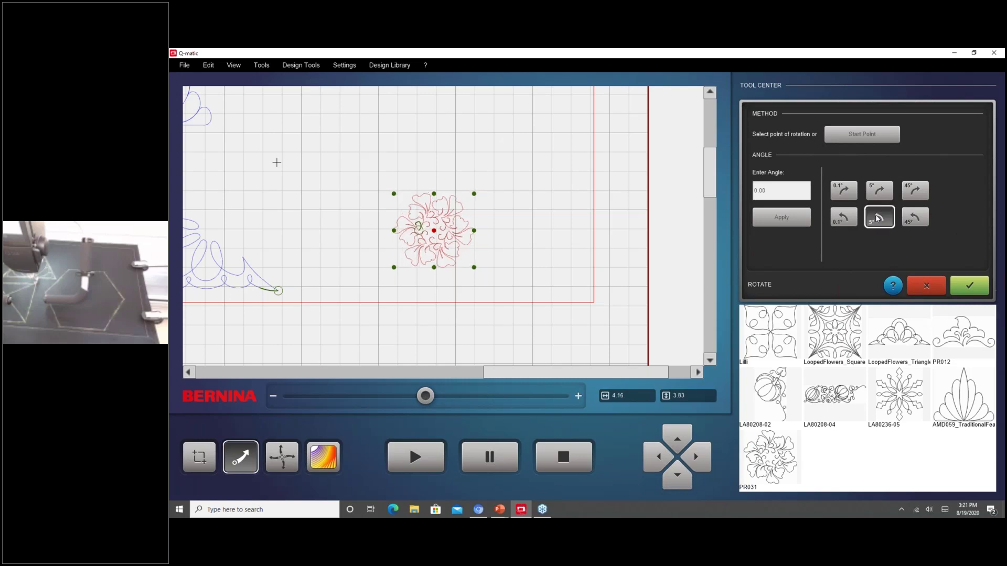
left_click(878, 217)
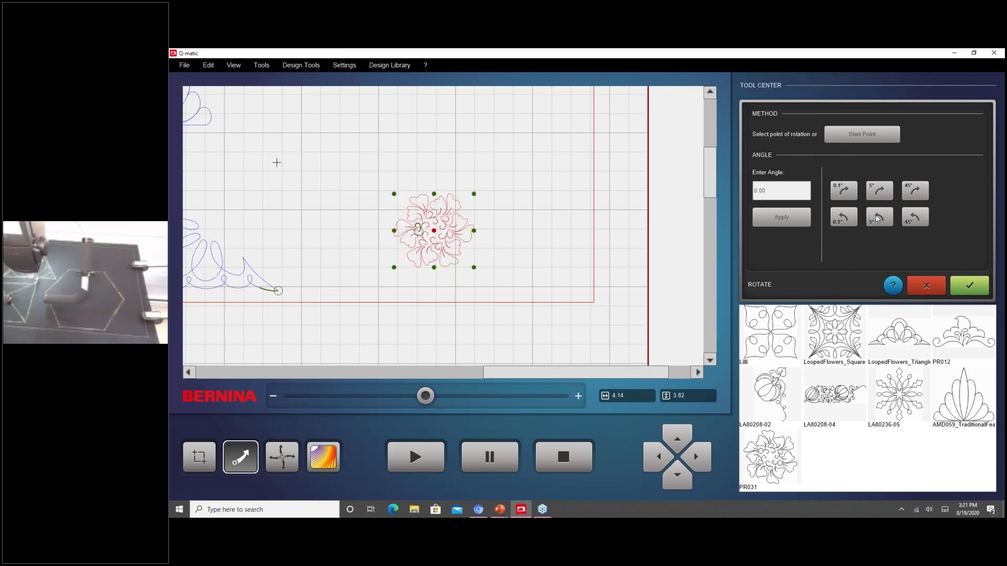
left_click(844, 192)
left_click(844, 192)
left_click(844, 192)
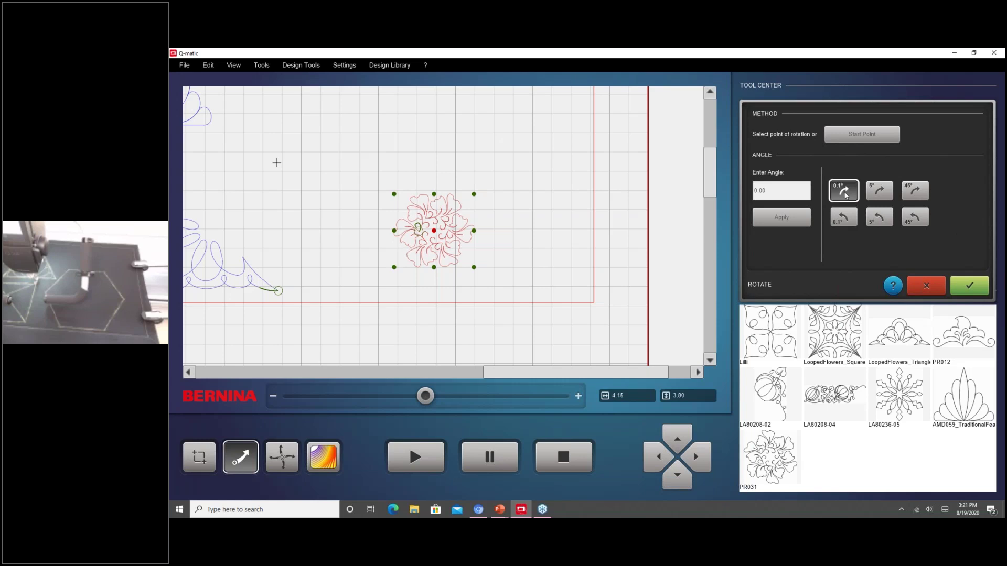
left_click(971, 287)
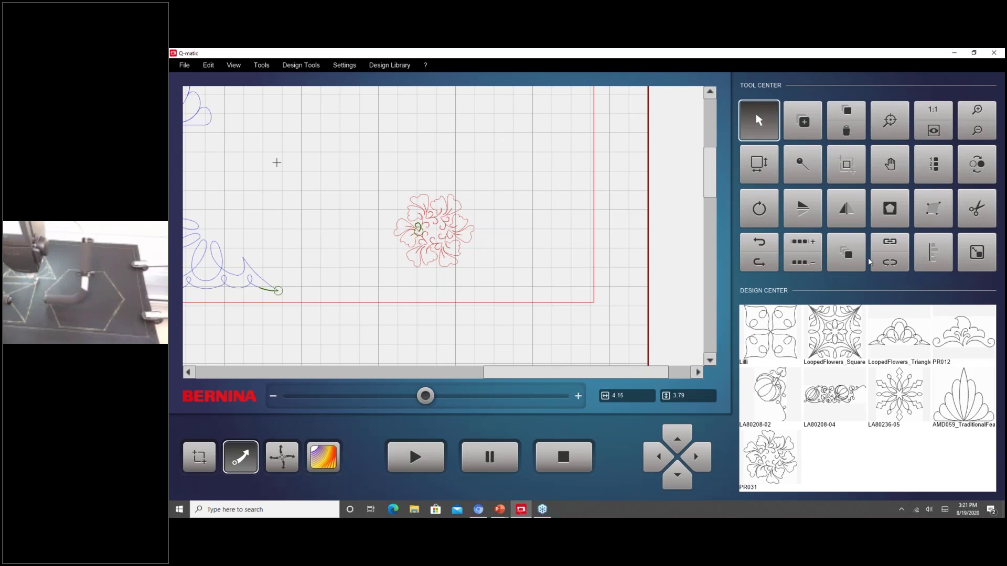
Mark the six corners of the chalked hexagon around the flower and connect the markers into a closed outline.
left_click(802, 161)
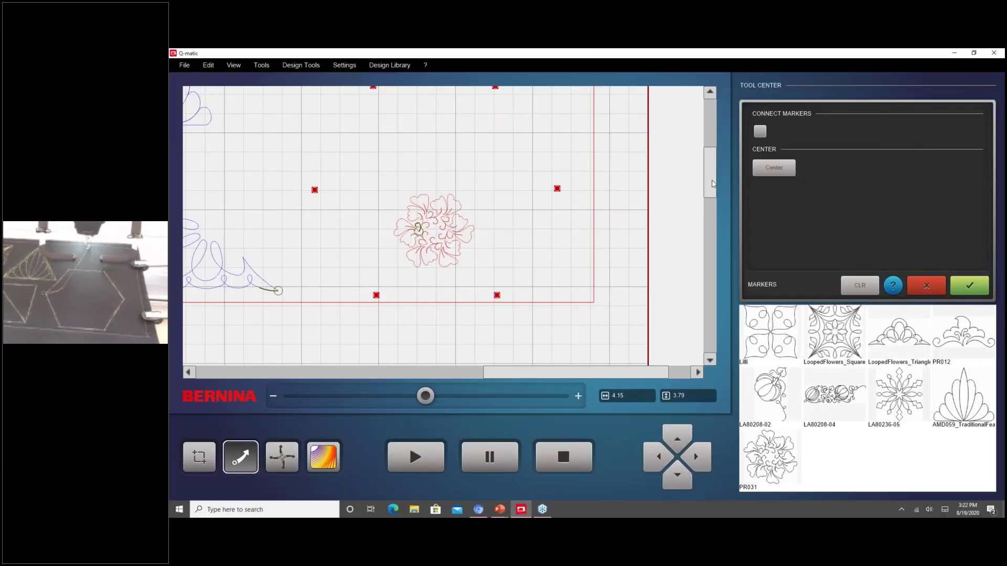
left_click_drag(704, 180, 704, 177)
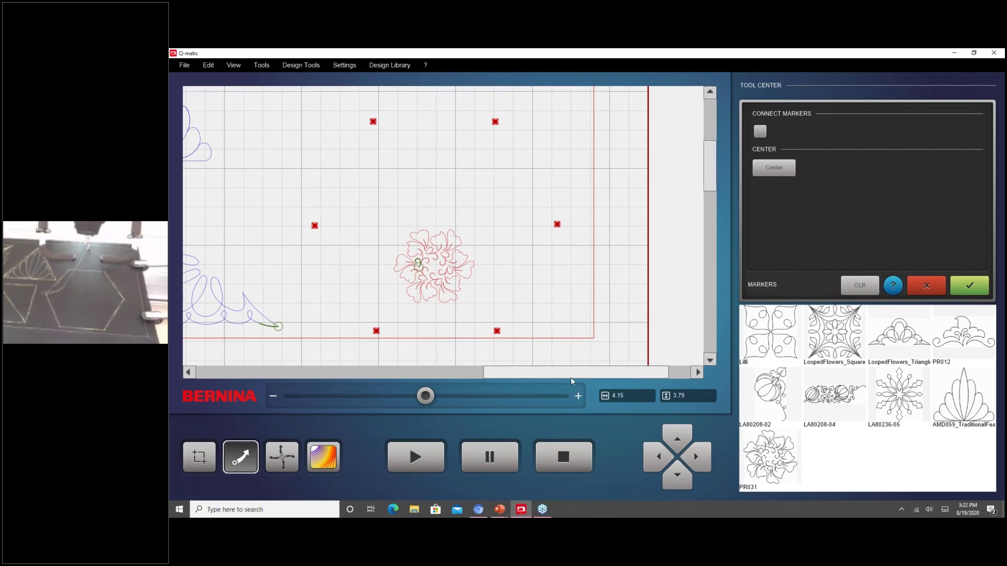
left_click(760, 131)
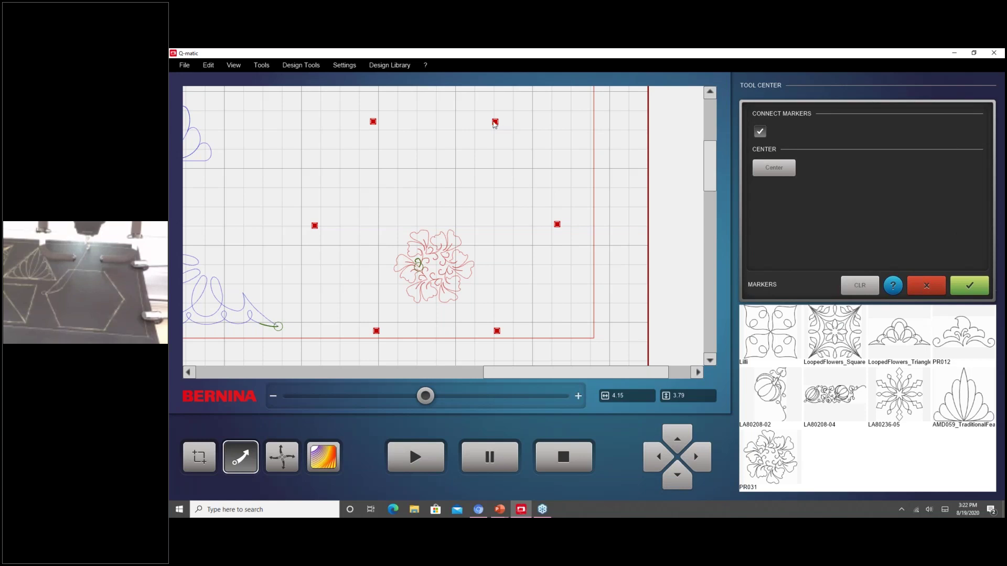
left_click(373, 122)
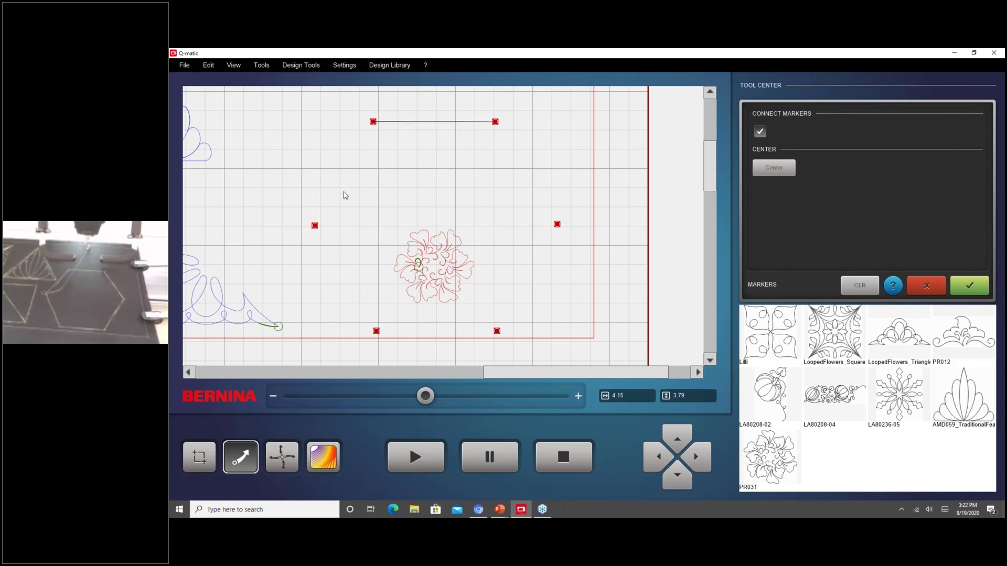
left_click(315, 226)
left_click(376, 331)
left_click(497, 331)
left_click(557, 224)
left_click(495, 122)
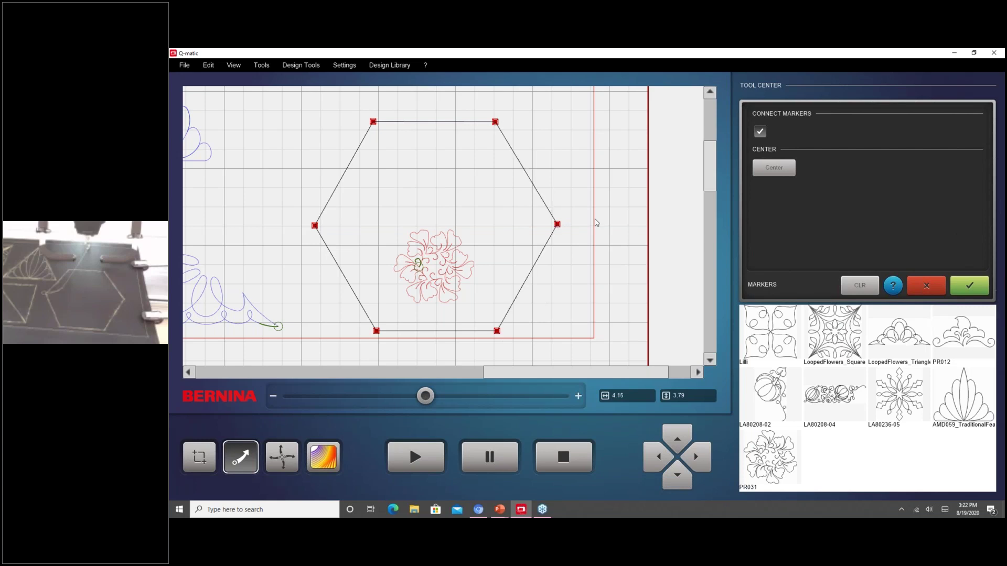
left_click(964, 282)
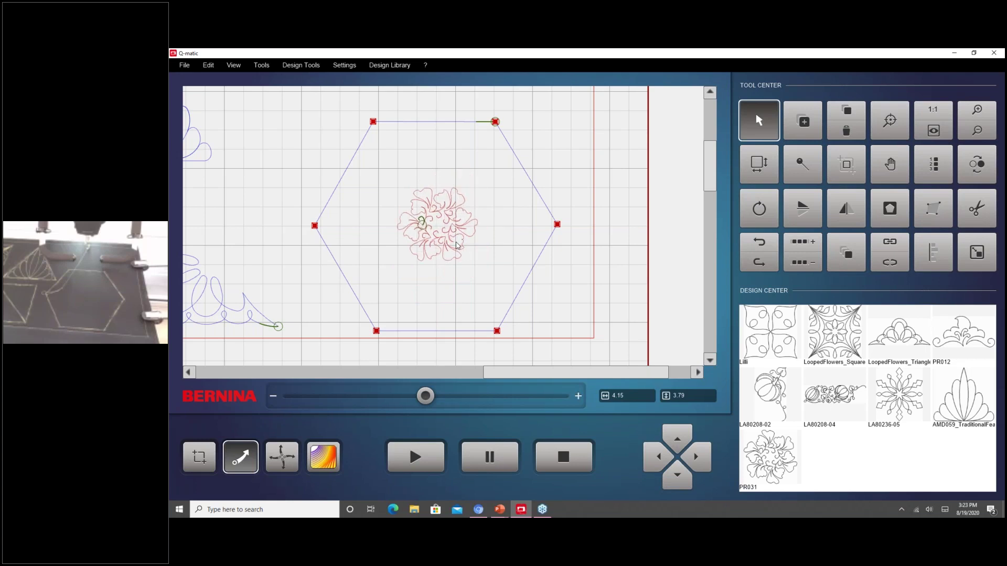
Resize the flower inside the hexagon to a height of 10.75 with its aspect ratio maintained.
left_click(529, 278)
left_click(466, 238)
left_click(969, 260)
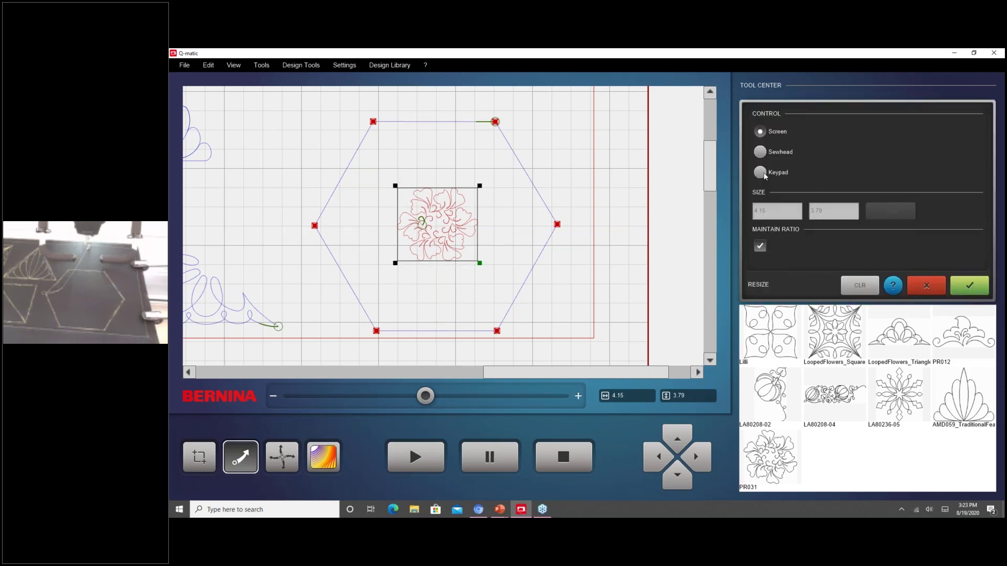
left_click(760, 172)
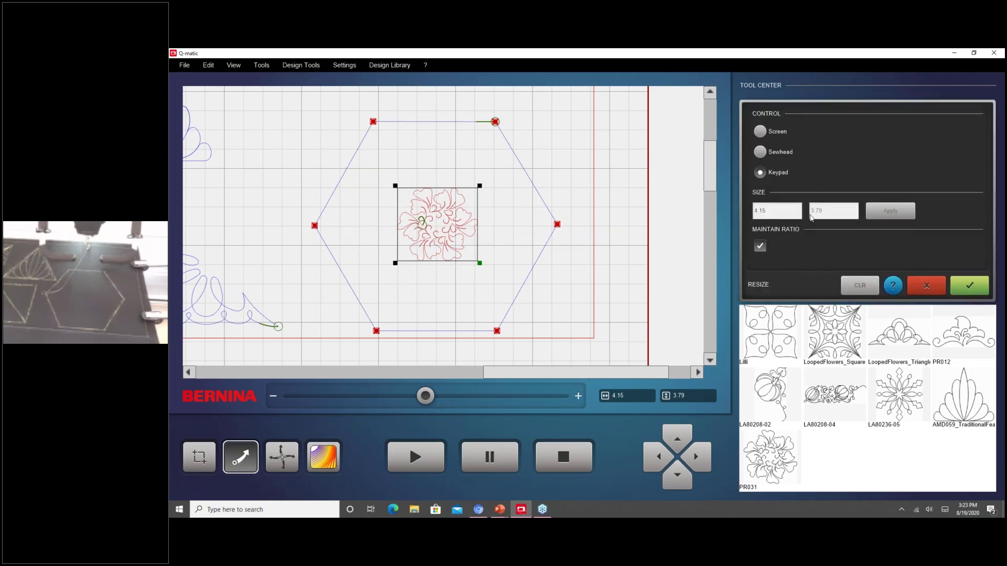
left_click(822, 214)
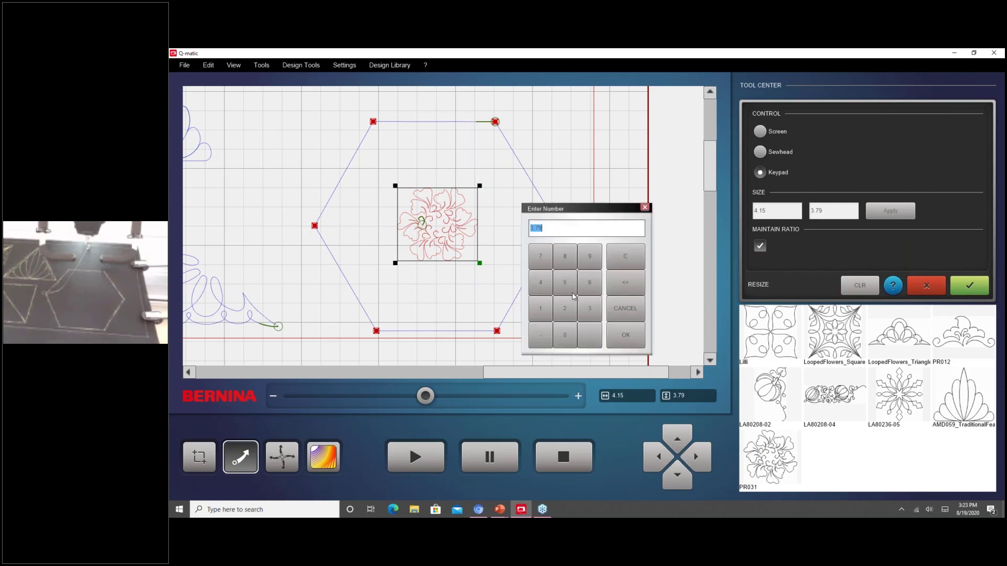
left_click(540, 308)
left_click(564, 335)
left_click(590, 335)
left_click(540, 256)
left_click(564, 282)
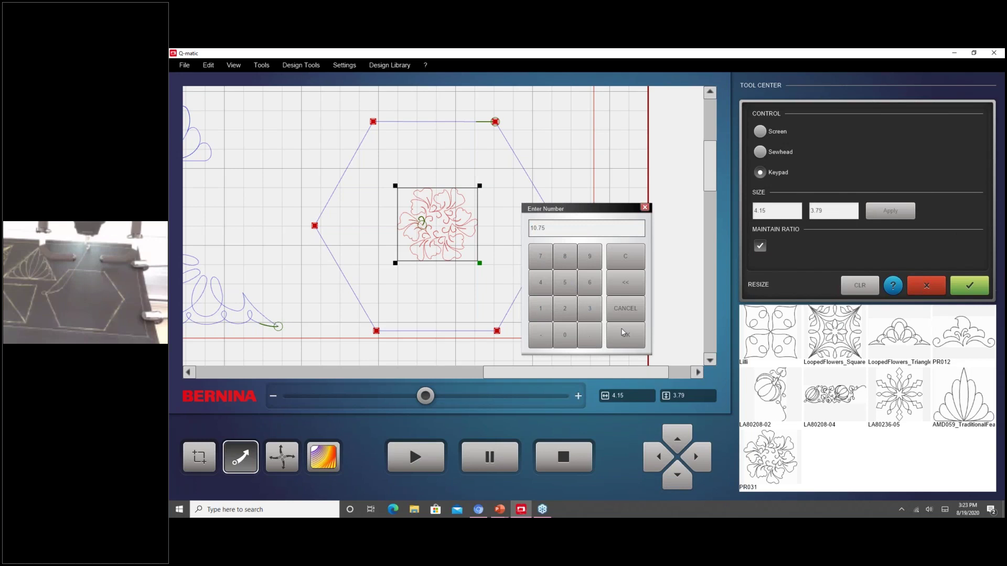
left_click(624, 333)
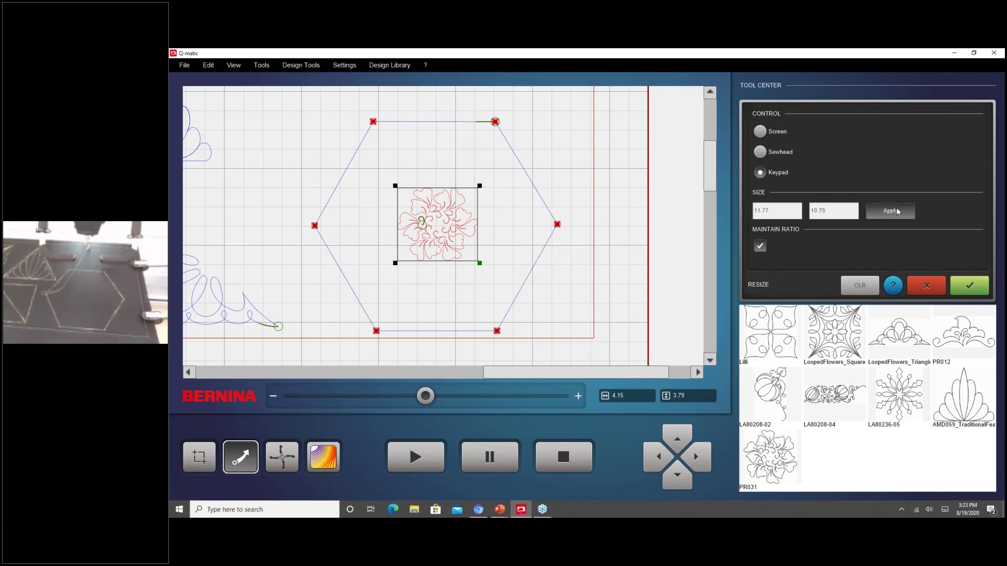
left_click(895, 210)
left_click(969, 287)
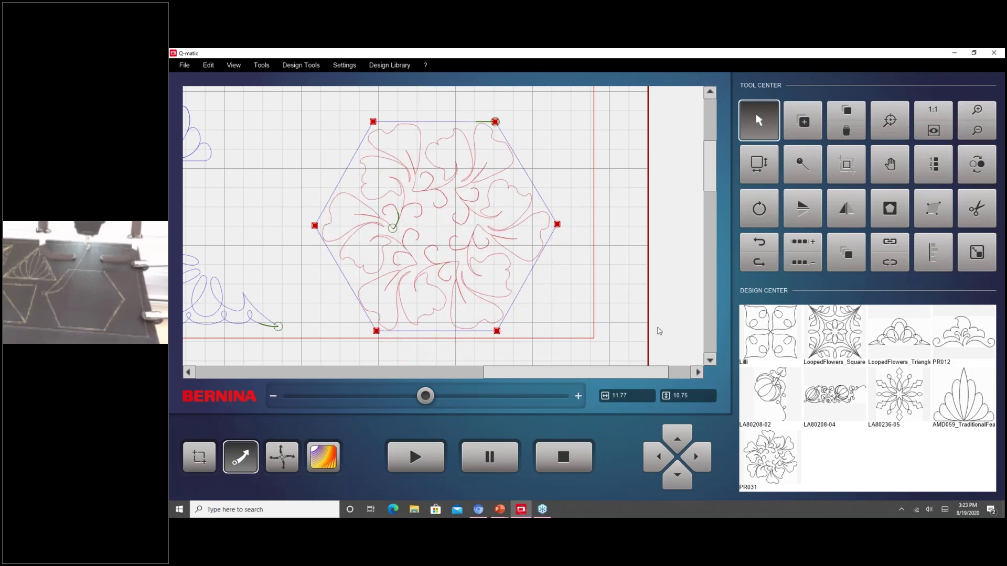
Dequeue all designs and queue only the flower in the hexagon for sewing.
left_click(940, 168)
left_click(856, 193)
left_click(797, 167)
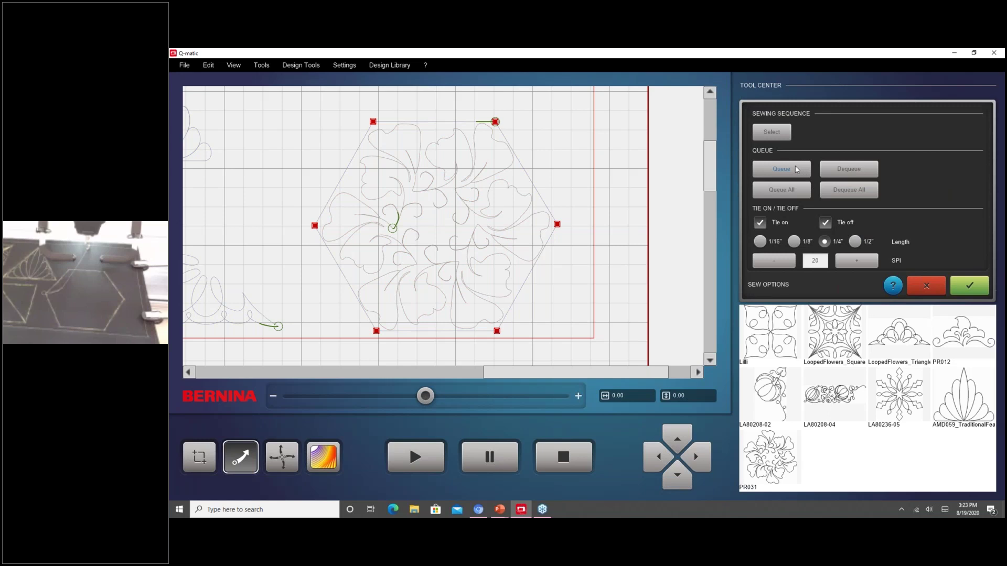
left_click(518, 257)
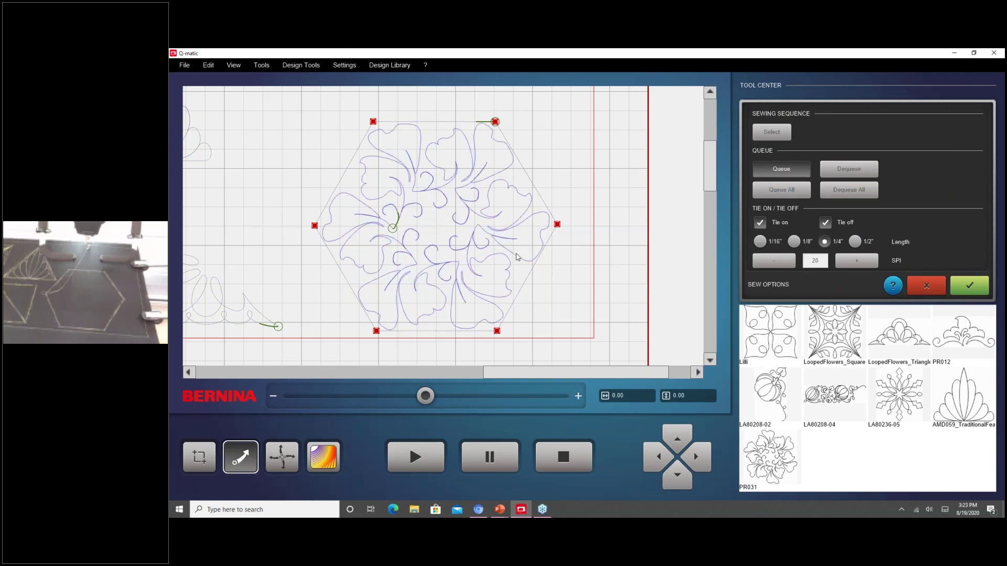
left_click(971, 291)
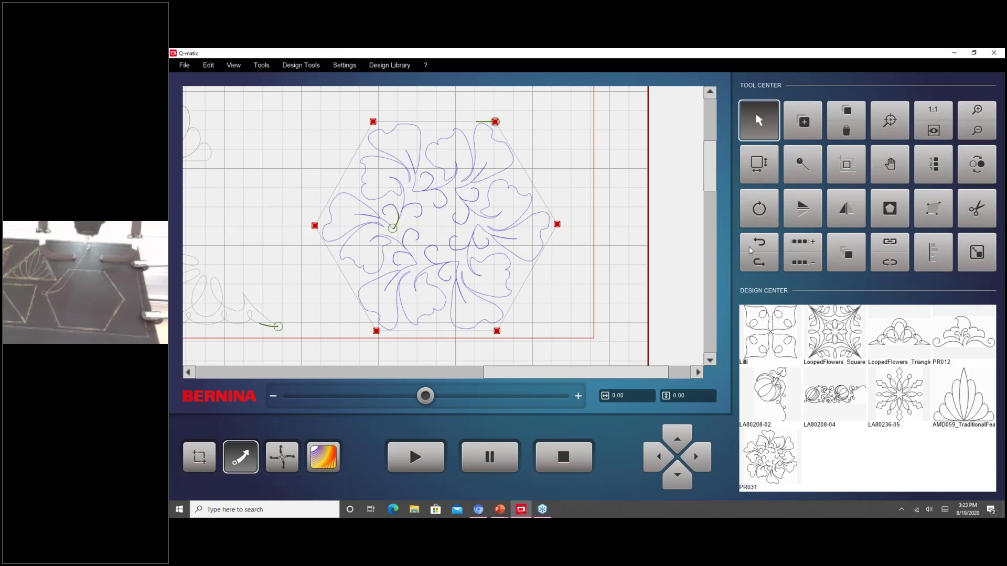
Switch to the PowerPoint slide show at the slide on how Boundary and Markers stitch out.
left_click(985, 133)
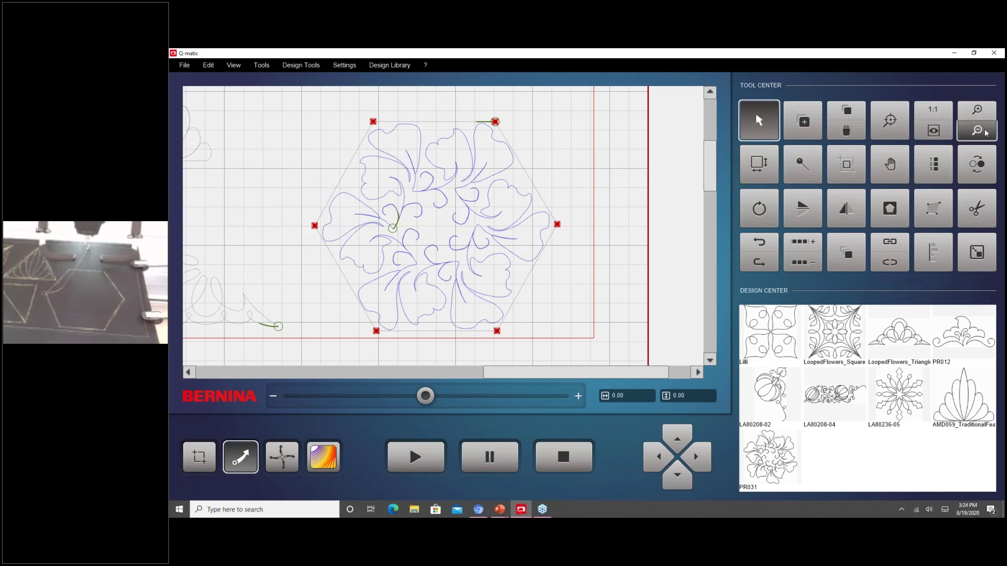
left_click(978, 131)
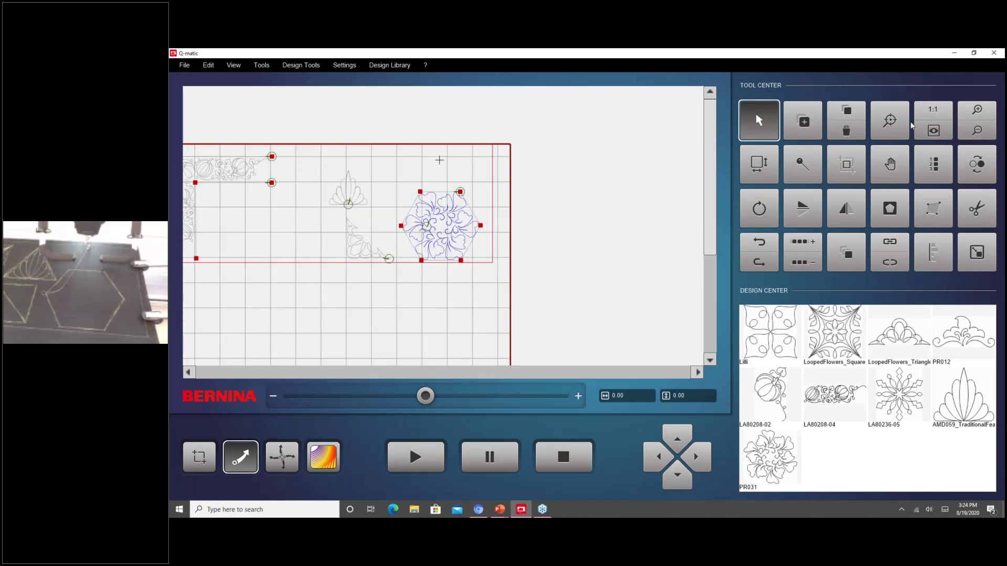
left_click(979, 131)
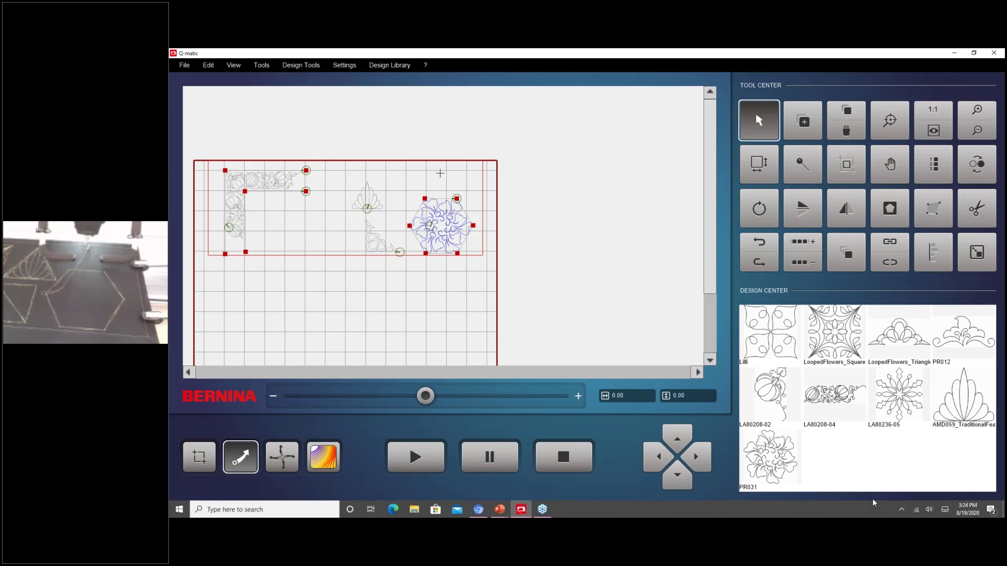
mouse_move(523, 511)
key("alt+Tab")
left_click(499, 289)
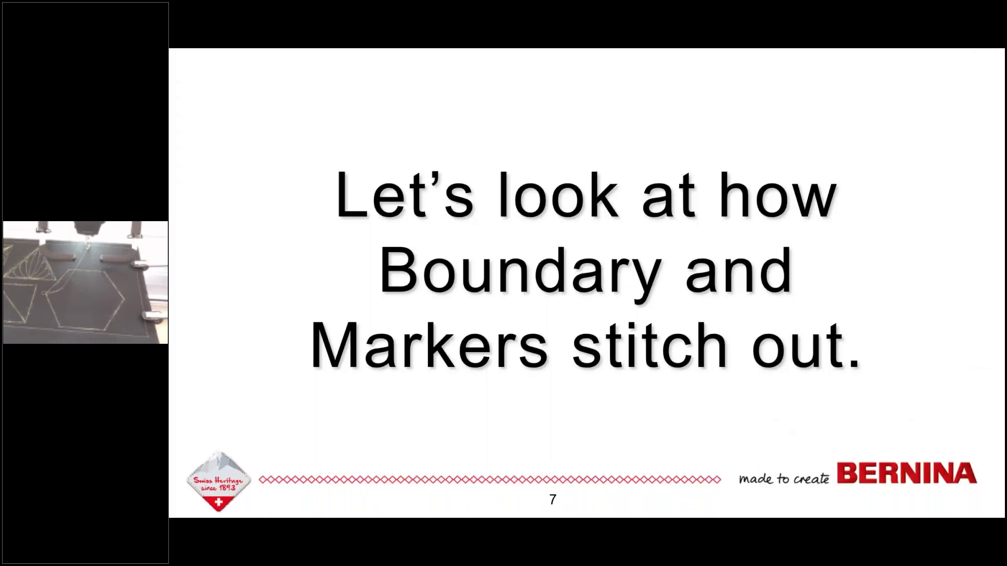
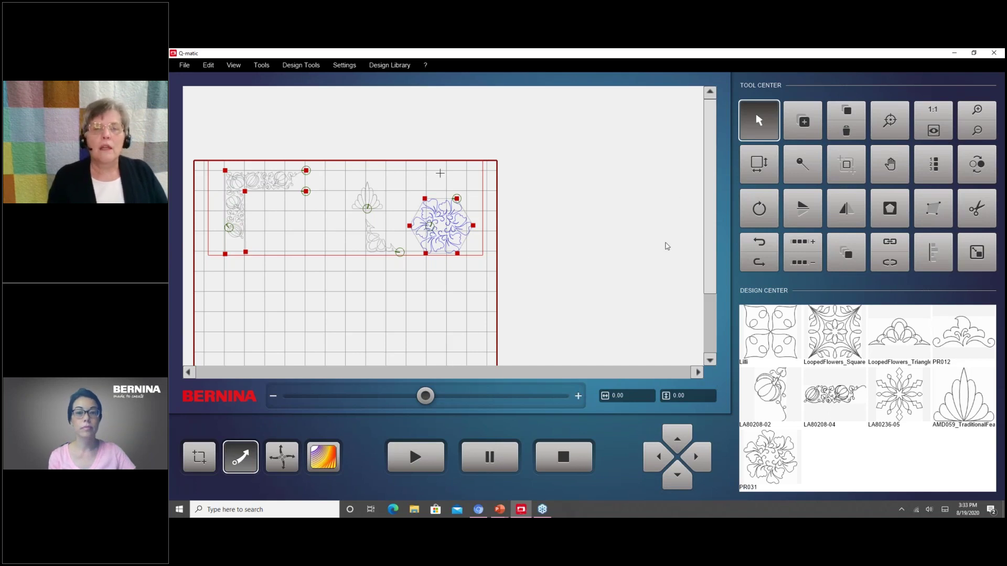
Place the LA80208-04 pumpkin border design in the empty area below the red sewing area outline.
left_click_drag(708, 247, 714, 296)
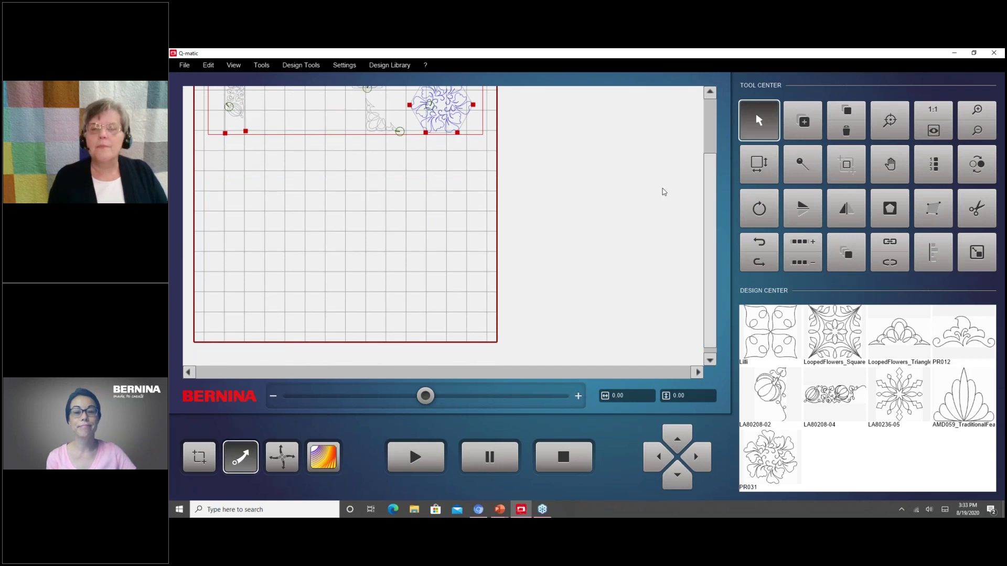
left_click_drag(711, 249, 712, 204)
left_click(835, 396)
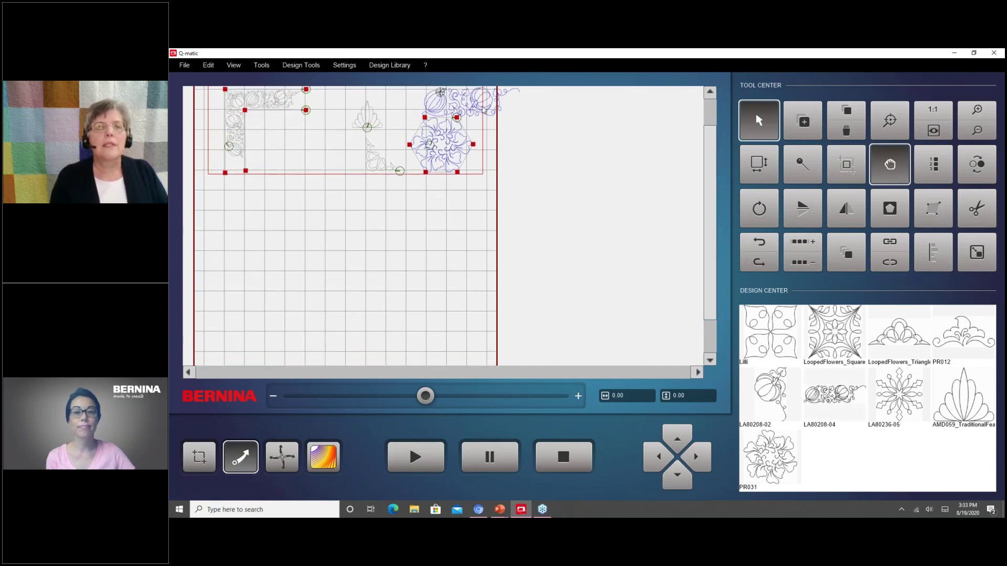
left_click_drag(446, 220, 400, 224)
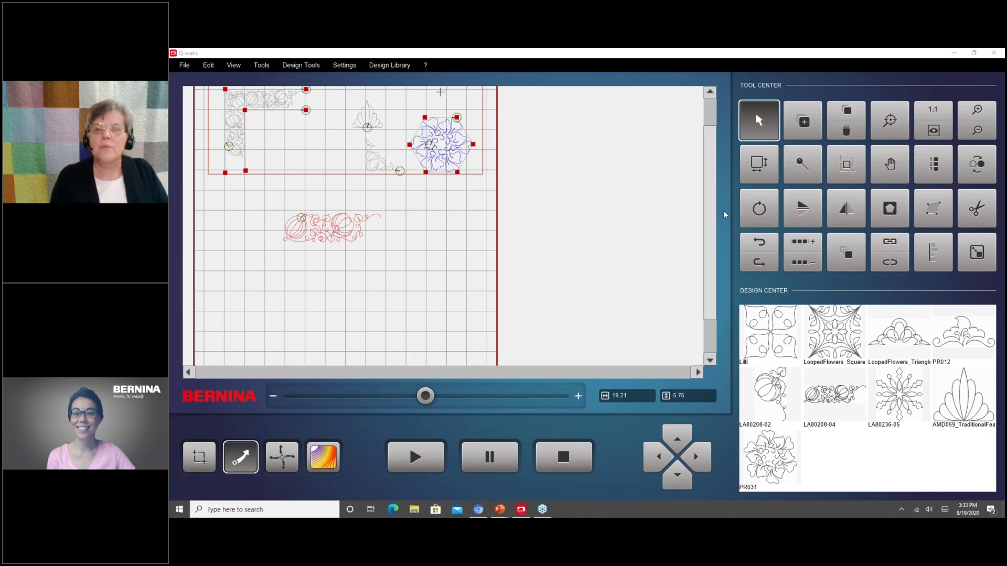
left_click(890, 120)
left_click(420, 233)
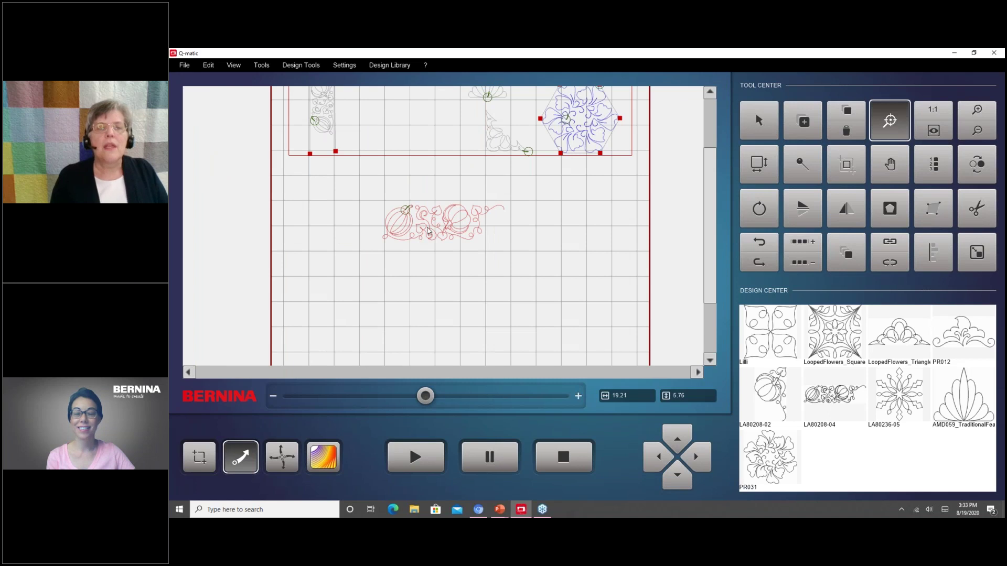
left_click(429, 231)
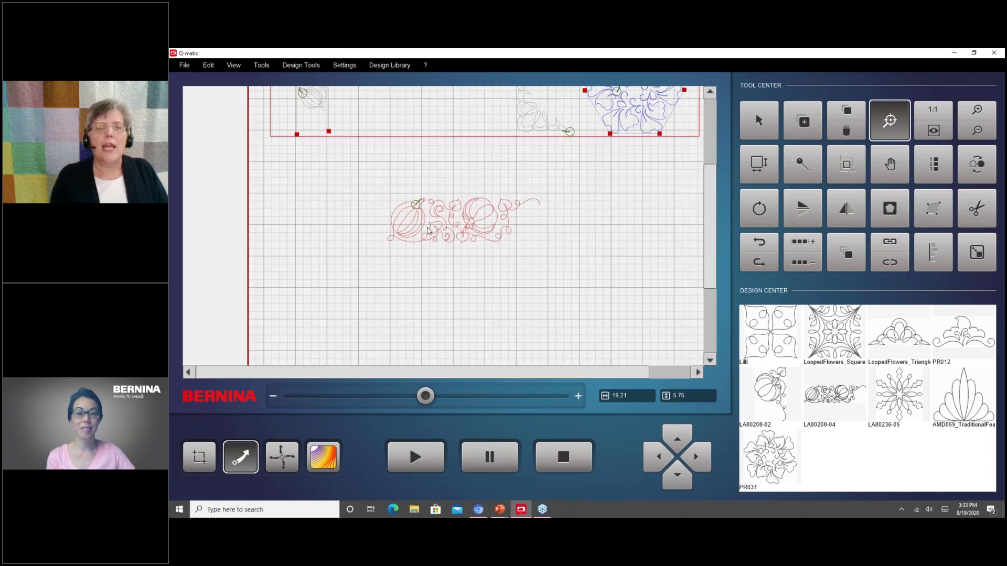
Duplicate the pumpkin border, place the copy to its right below the red sewing area outline, and move the original further left.
left_click(768, 133)
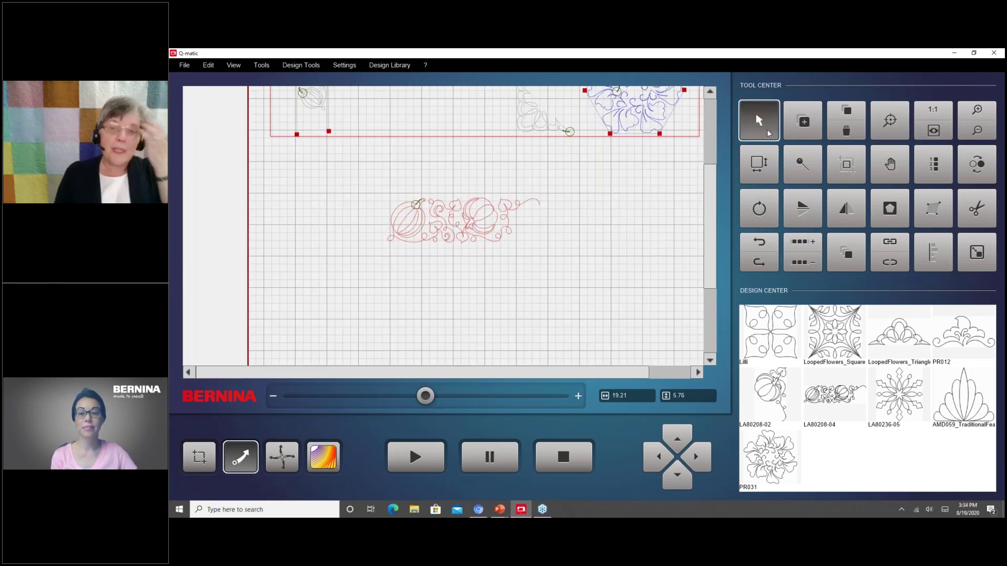
left_click(847, 113)
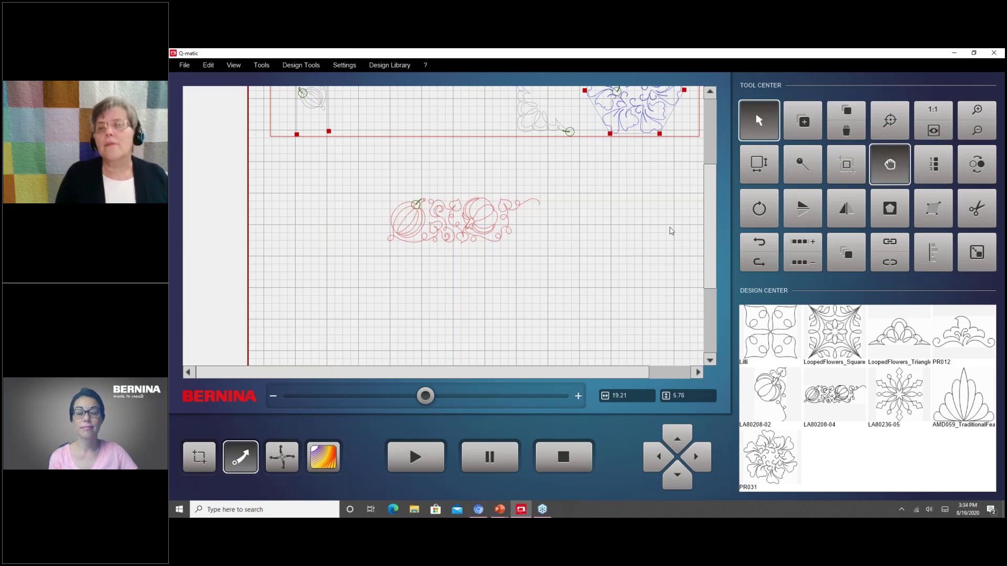
left_click_drag(711, 169, 712, 104)
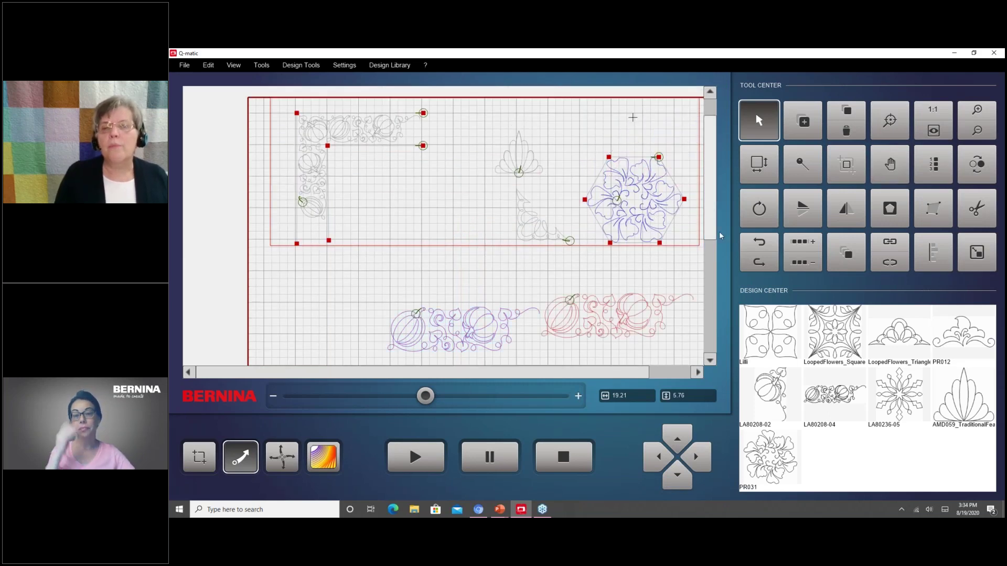
scroll(719, 232, "down", 3)
scroll(722, 254, "down", 2)
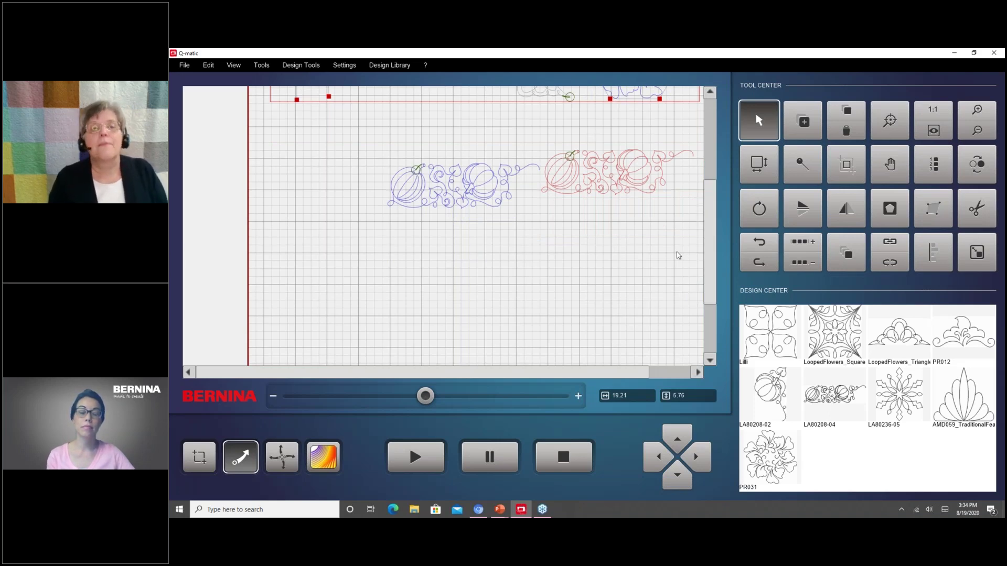
left_click_drag(437, 187, 368, 180)
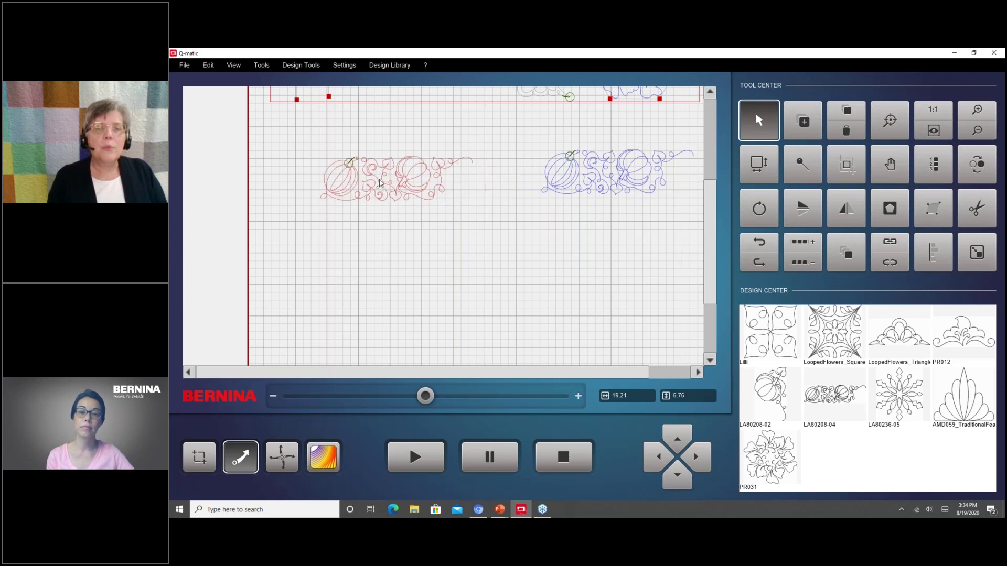
Connect the copied pumpkin border to the end of the original one using the Attach method.
left_click(890, 243)
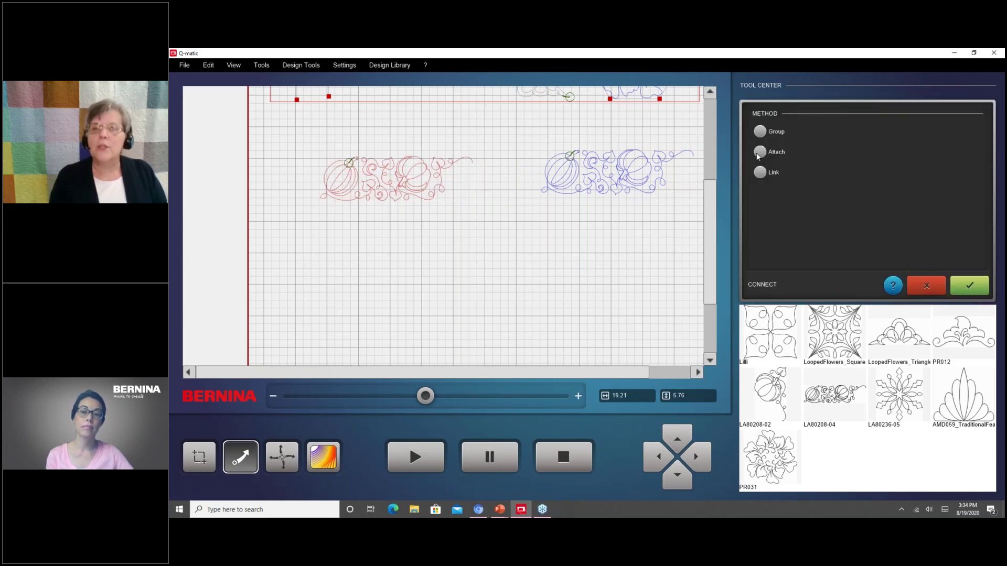
left_click(760, 152)
left_click(629, 179)
left_click(638, 197)
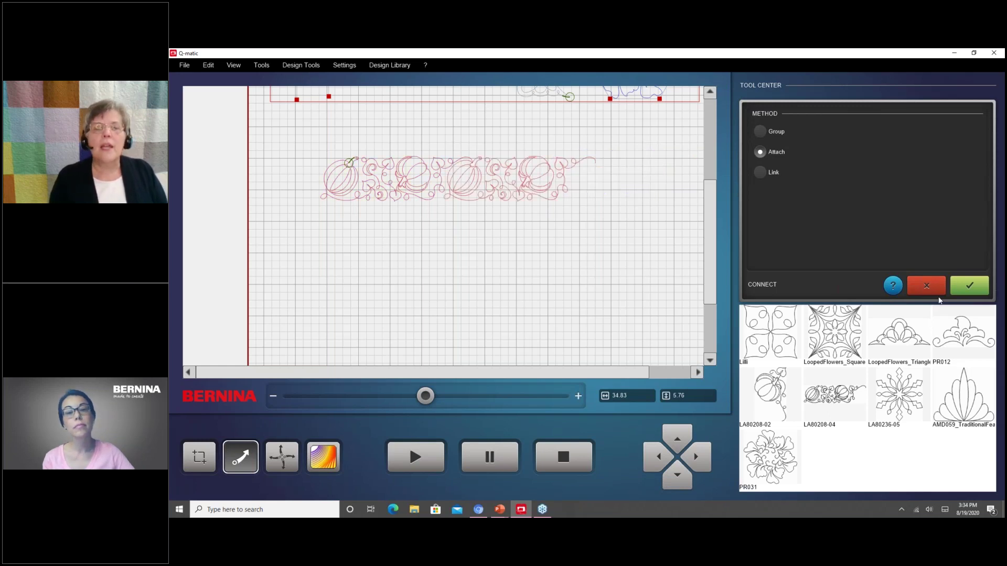
left_click(590, 244)
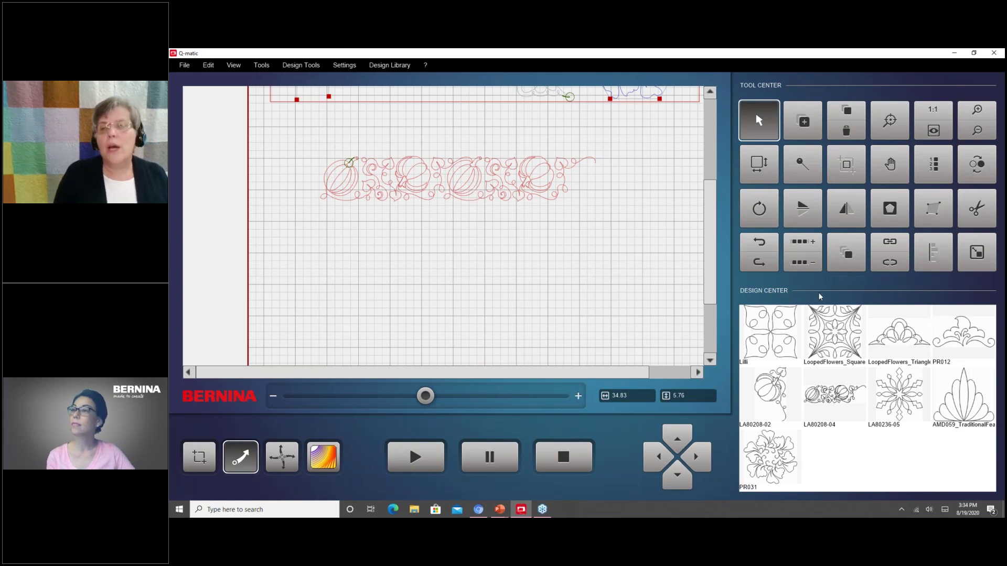
Disconnect the two attached pumpkin borders and use the right border's start point as its point of rotation.
left_click(886, 263)
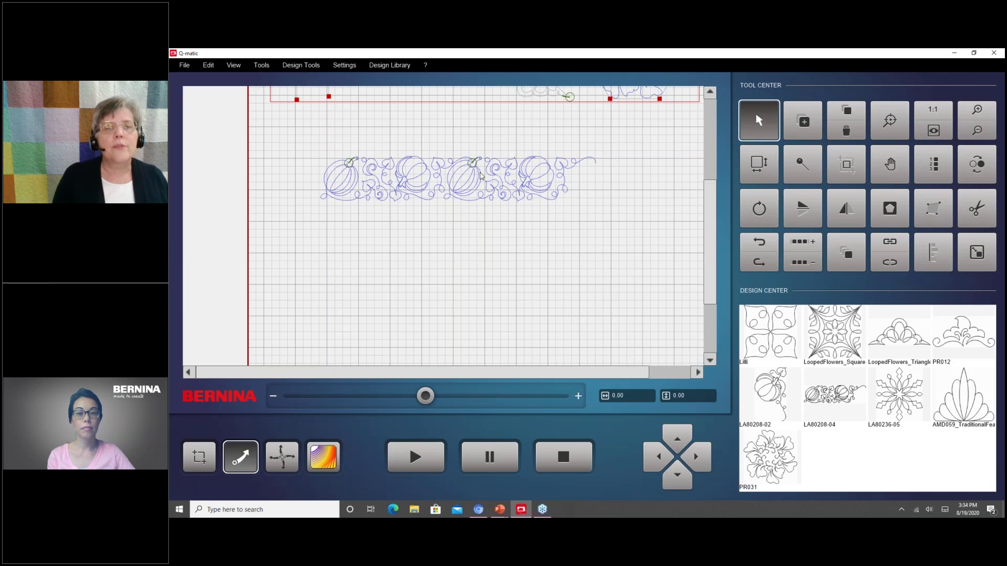
left_click(537, 189)
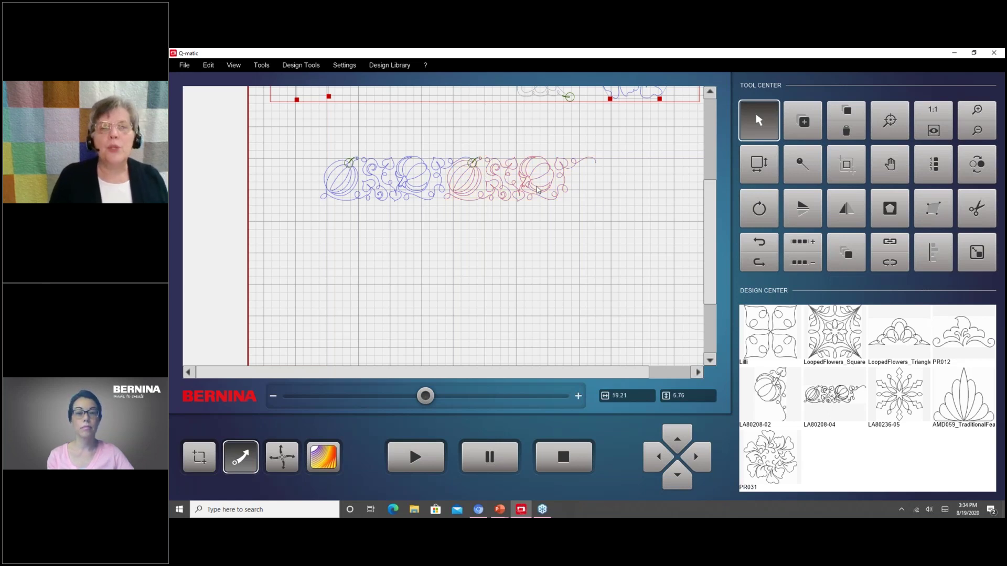
left_click(764, 209)
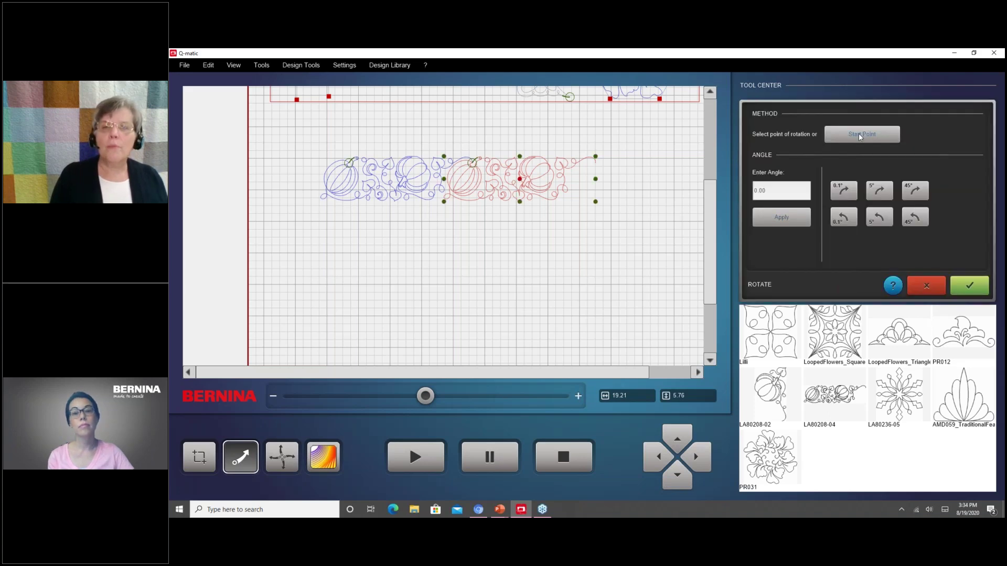
left_click(859, 137)
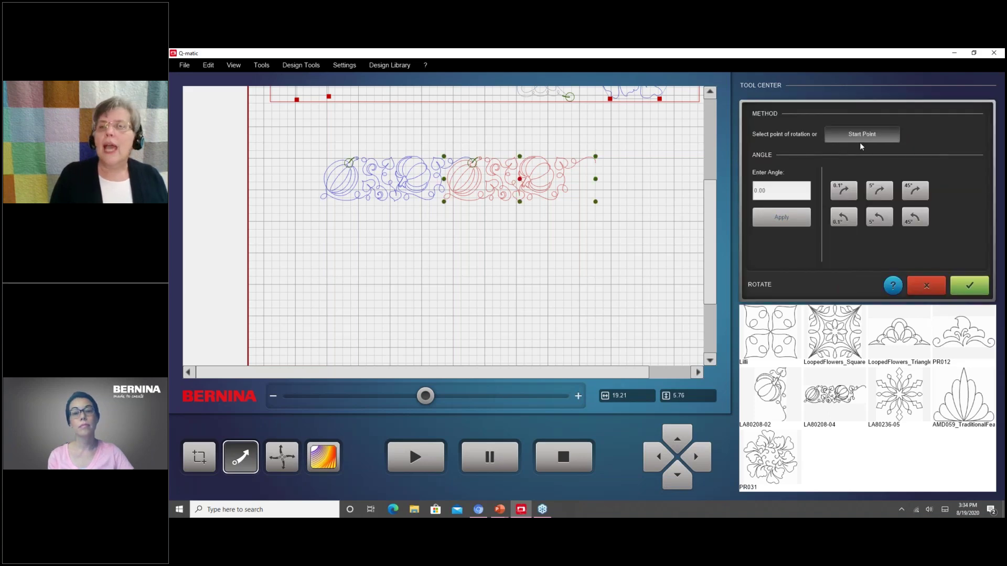
Fine-tune the right border's angle in 0.1° increments both ways, finishing slightly counterclockwise, and accept the rotation.
left_click(845, 222)
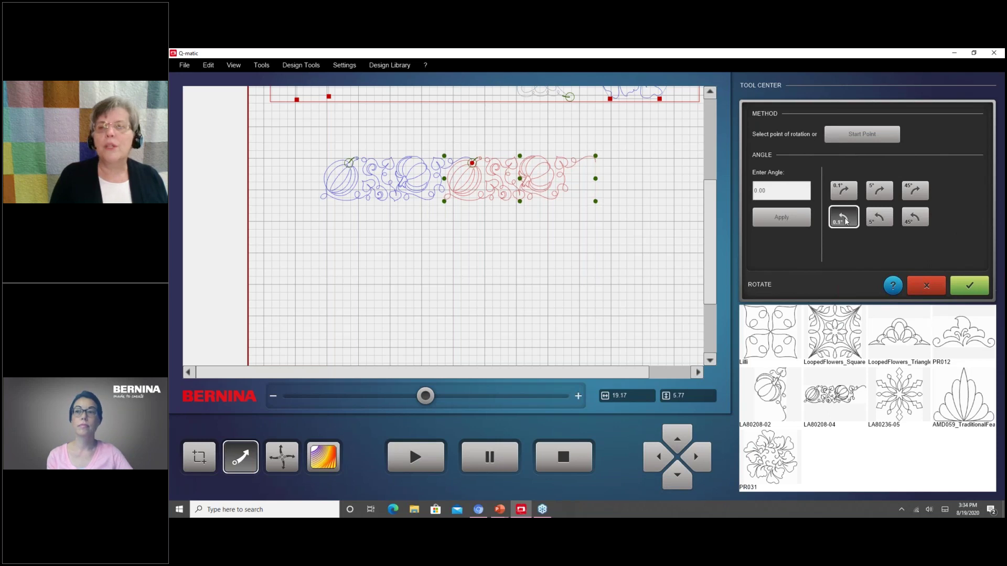
left_click(845, 220)
left_click(844, 220)
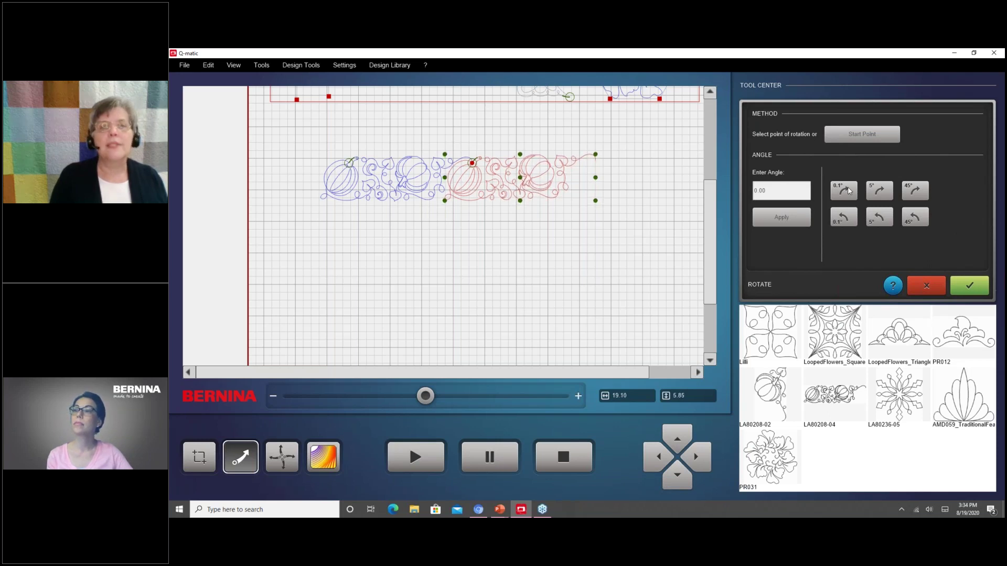
left_click(850, 192)
left_click(849, 191)
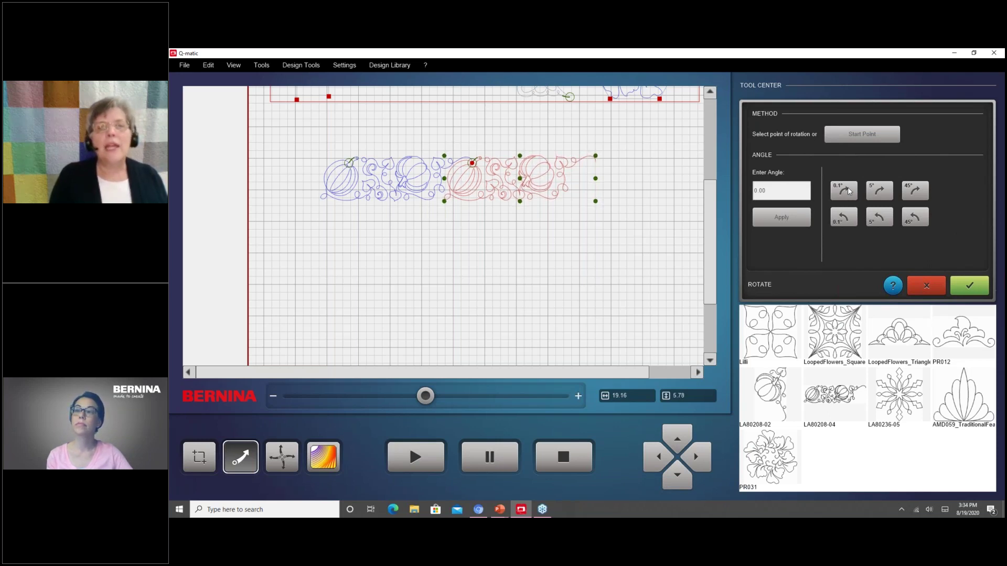
left_click(849, 192)
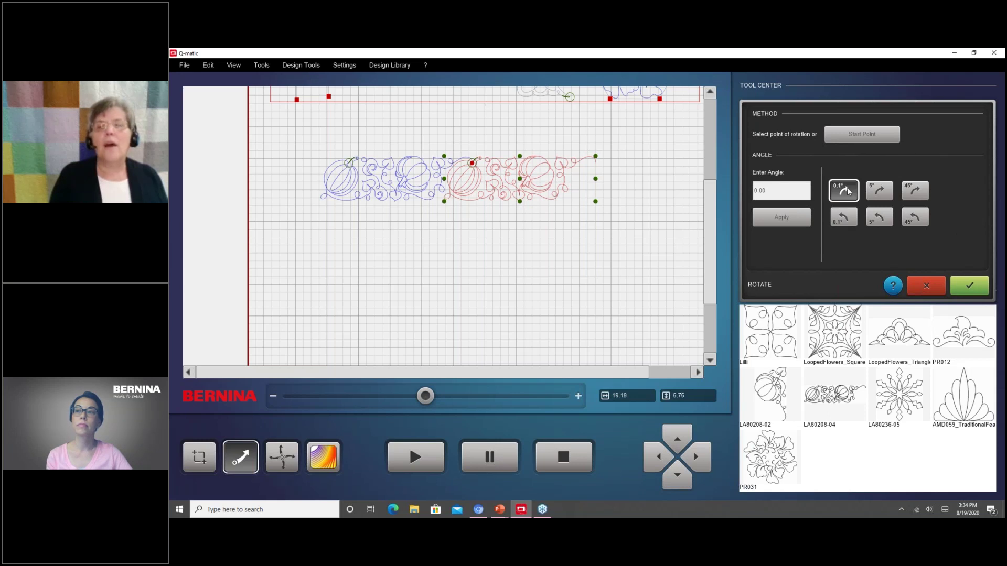
left_click(845, 220)
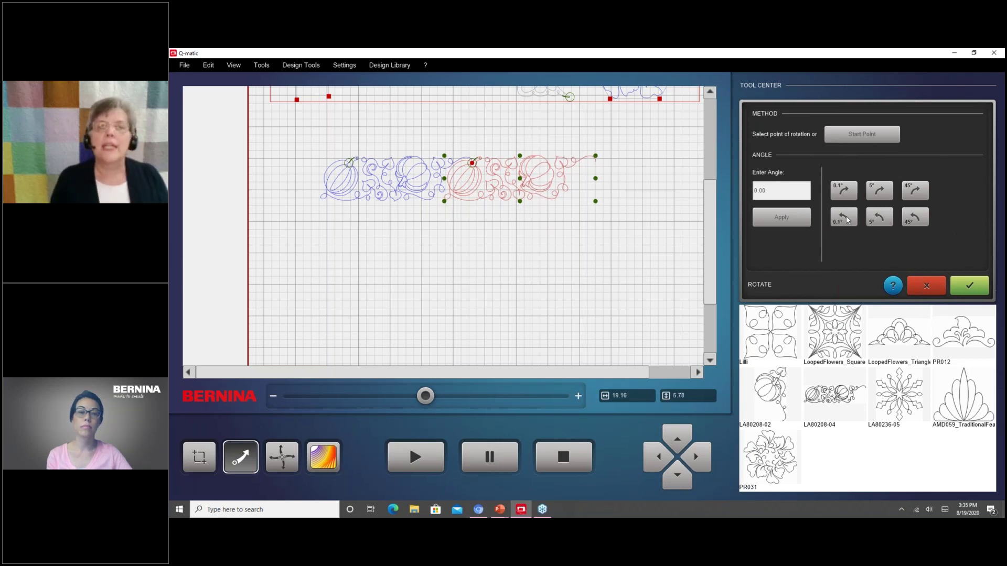
left_click(969, 286)
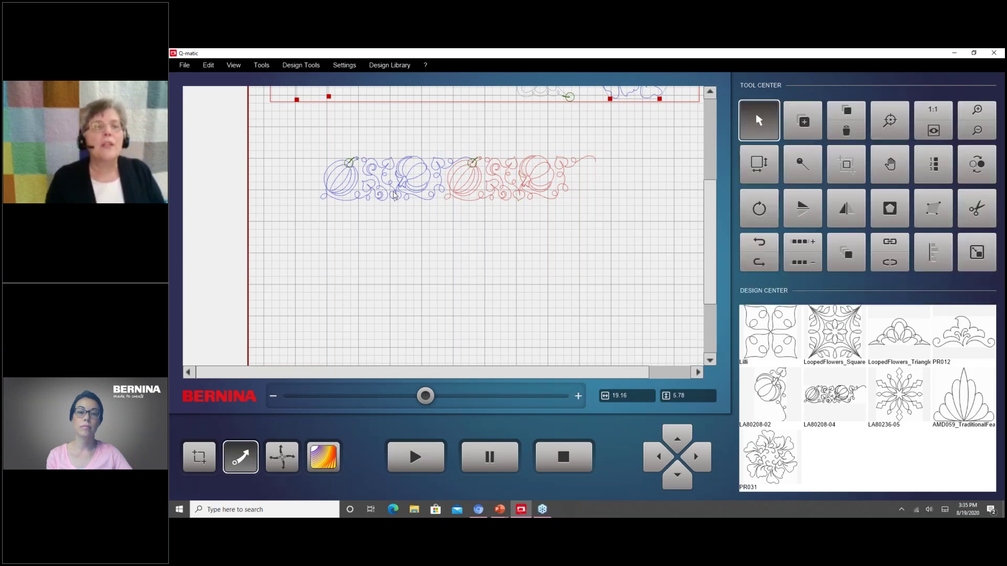
Reconnect the left pumpkin border with the slightly rotated right one using the Attach method.
left_click(879, 241)
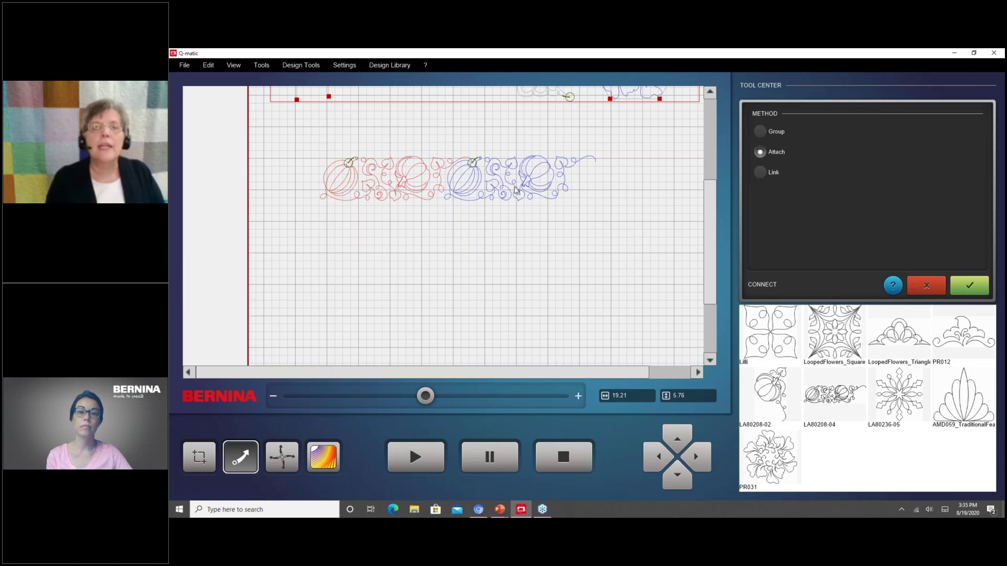
left_click(515, 190)
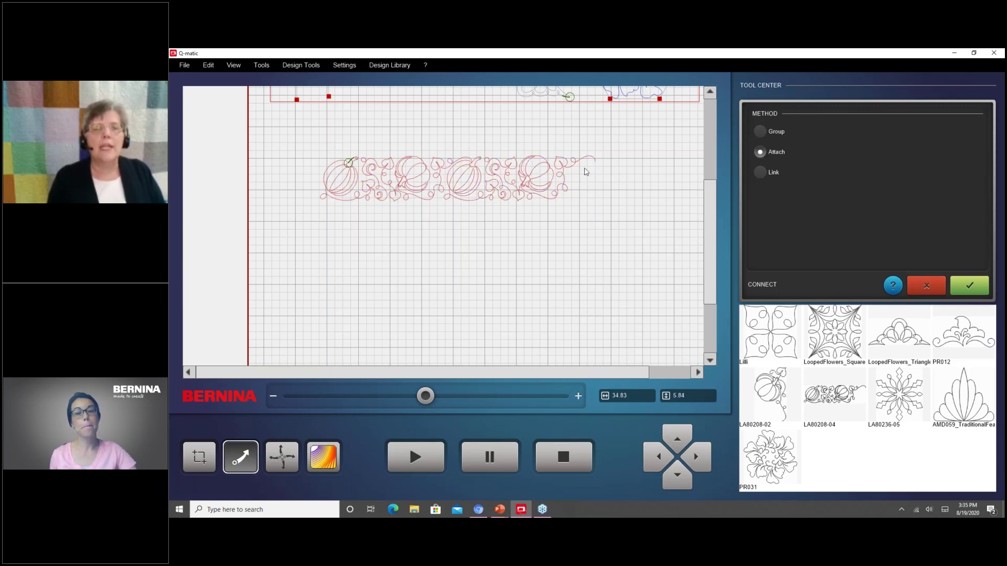
left_click(971, 287)
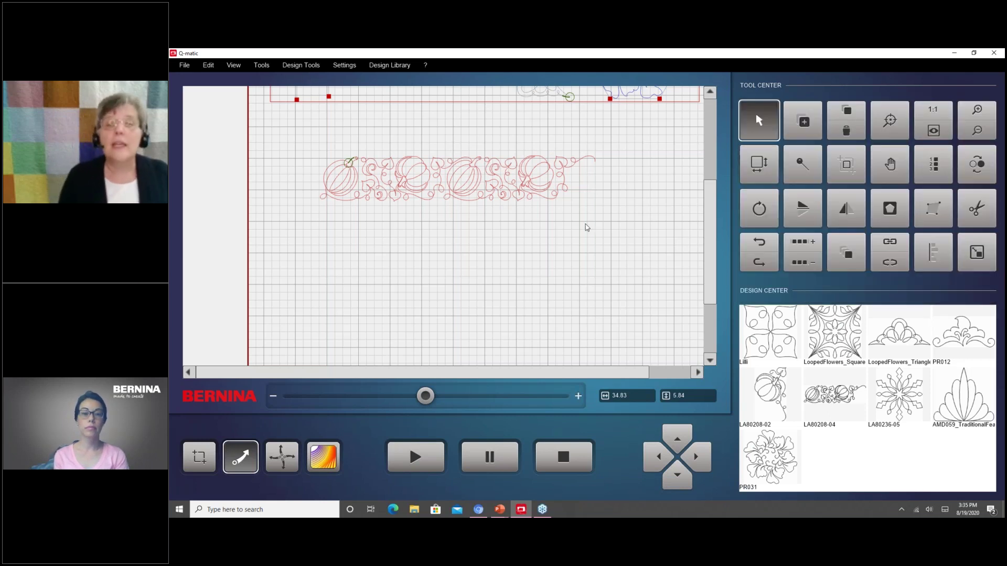